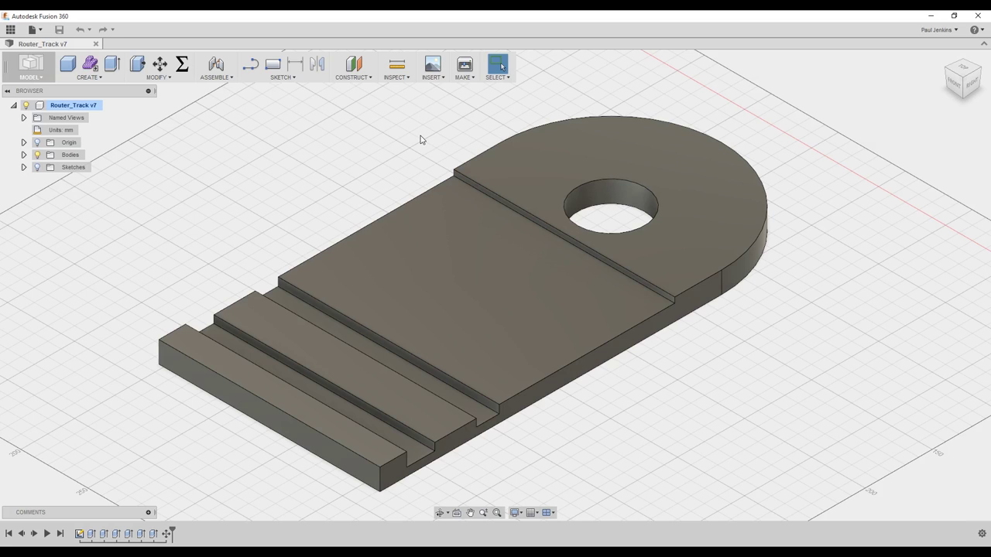
Expand Sketches in the browser, then show and hide Sketch1 on the router-track plate.
click(24, 168)
click(35, 167)
scroll(541, 268, up, 3)
scroll(542, 268, down, 6)
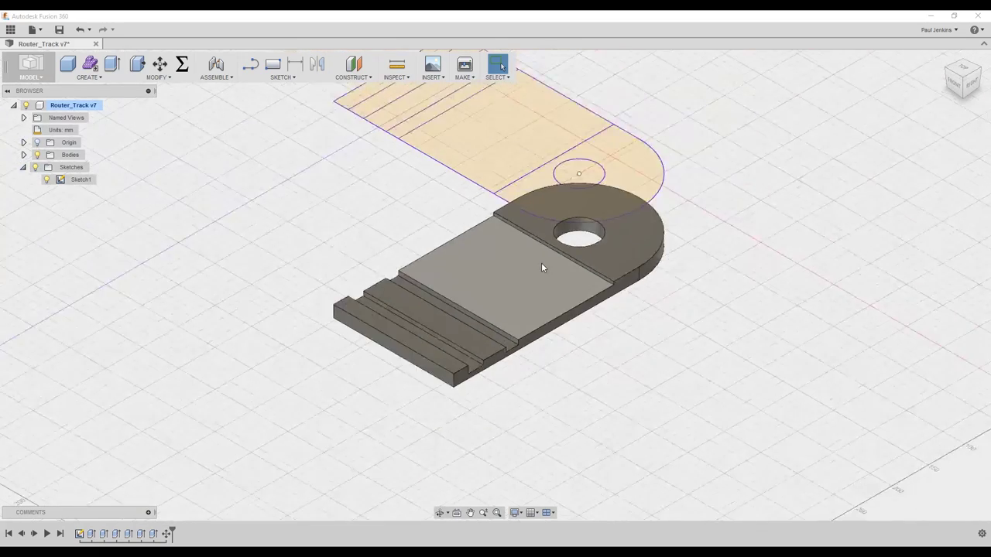
scroll(287, 148, up, 3)
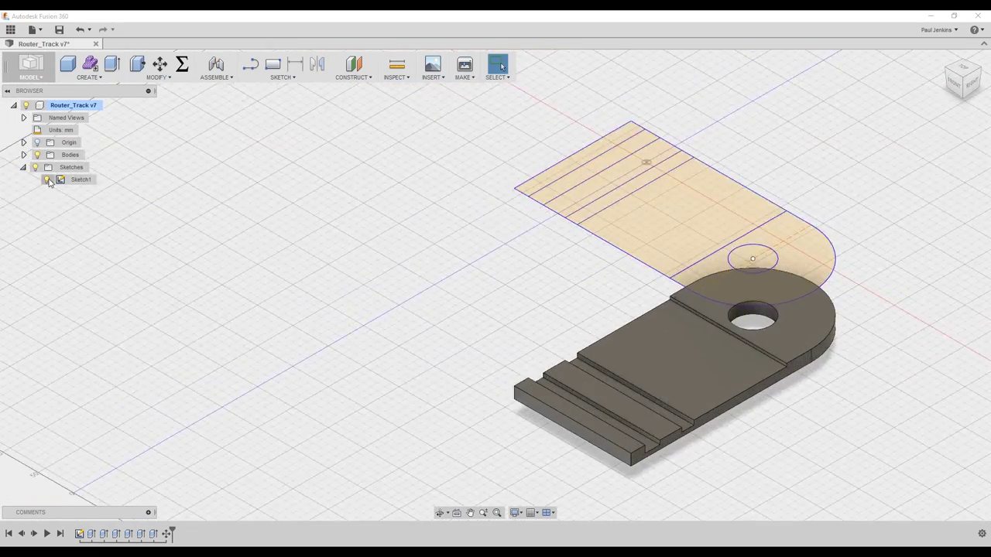
click(36, 167)
scroll(343, 203, up, 3)
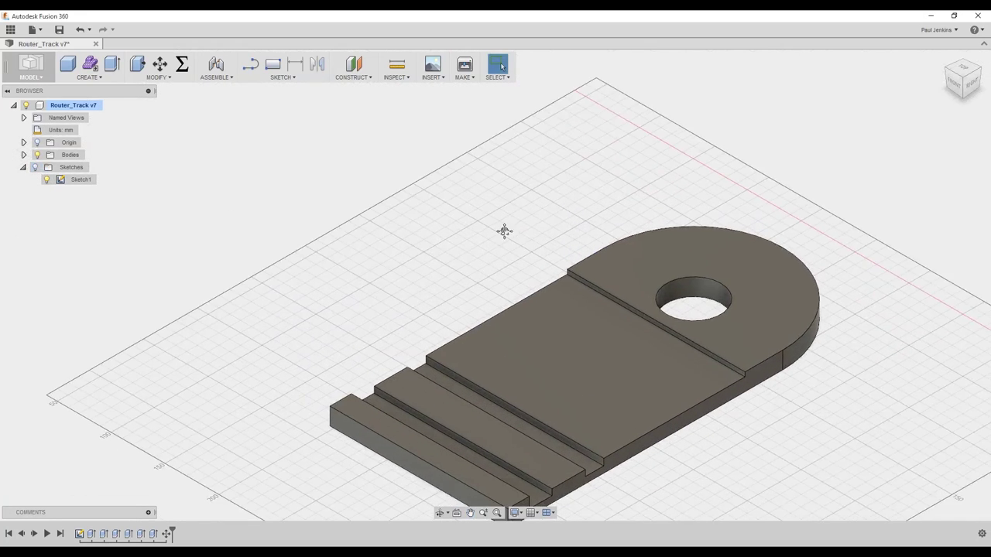
middle_drag(504, 228, 383, 198)
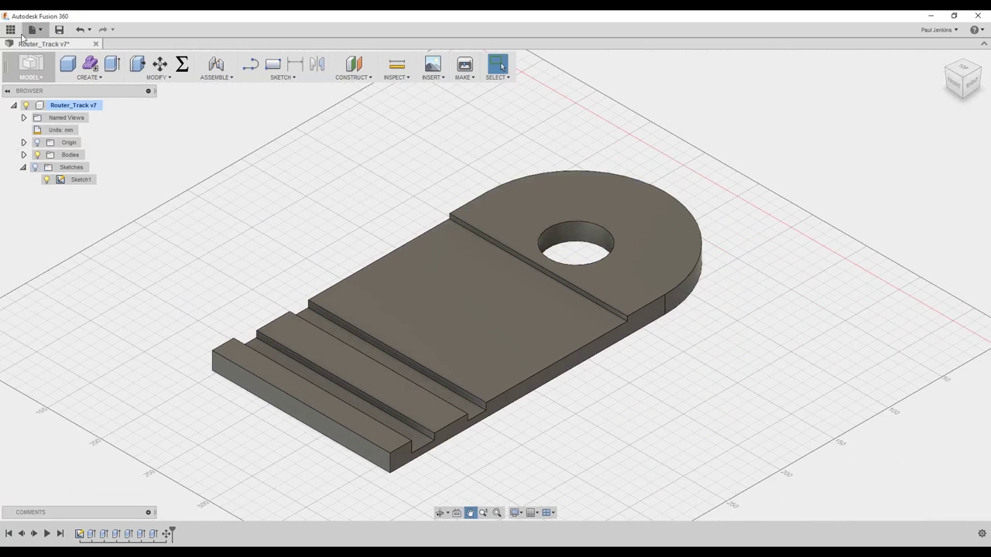
Switch from the Design workspace to the CAM workspace.
click(27, 83)
click(58, 186)
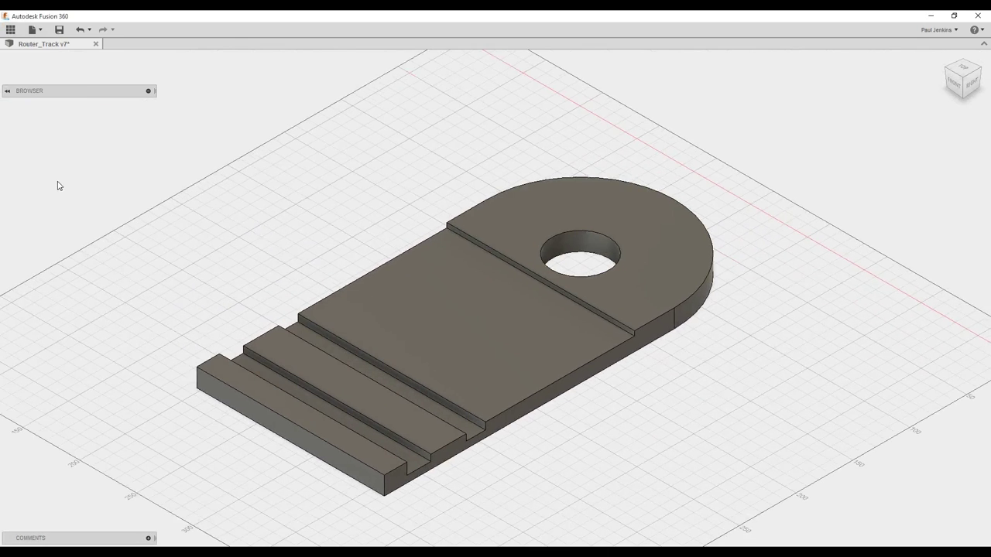
middle_drag(219, 245, 210, 202)
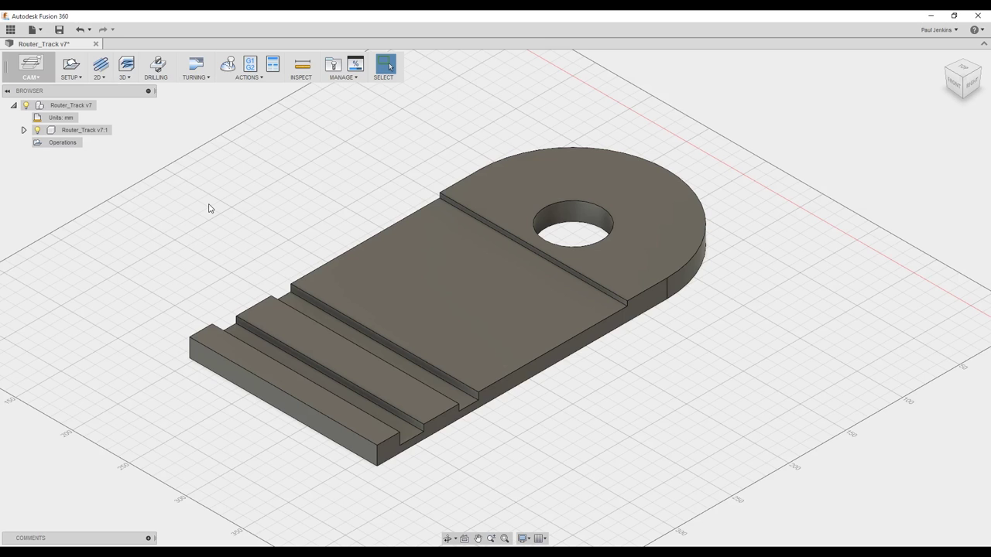
Create a new setup oriented by Z axis/plane & Y axis, with Z from the part's top face.
click(70, 73)
click(78, 97)
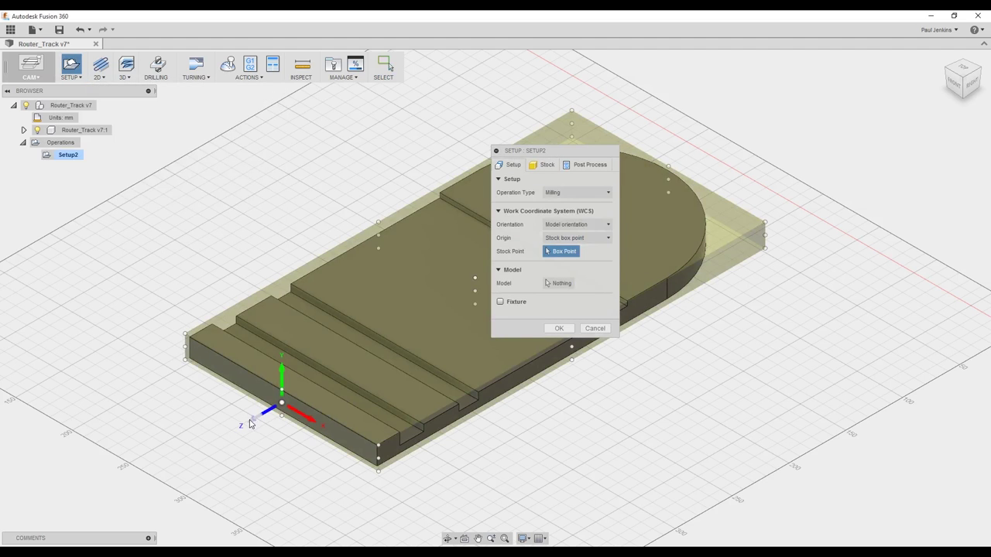
middle_drag(732, 343, 630, 329)
click(577, 224)
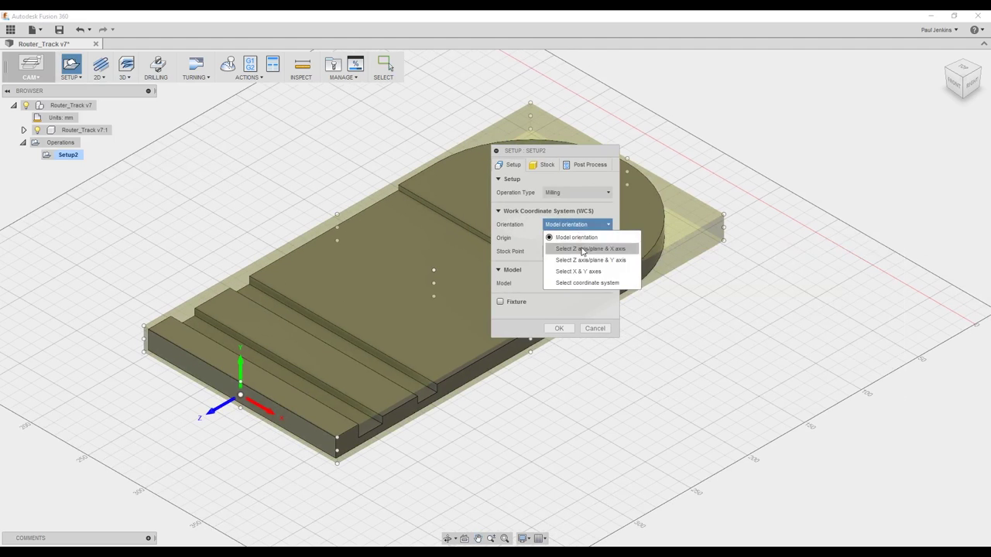
click(596, 265)
click(358, 268)
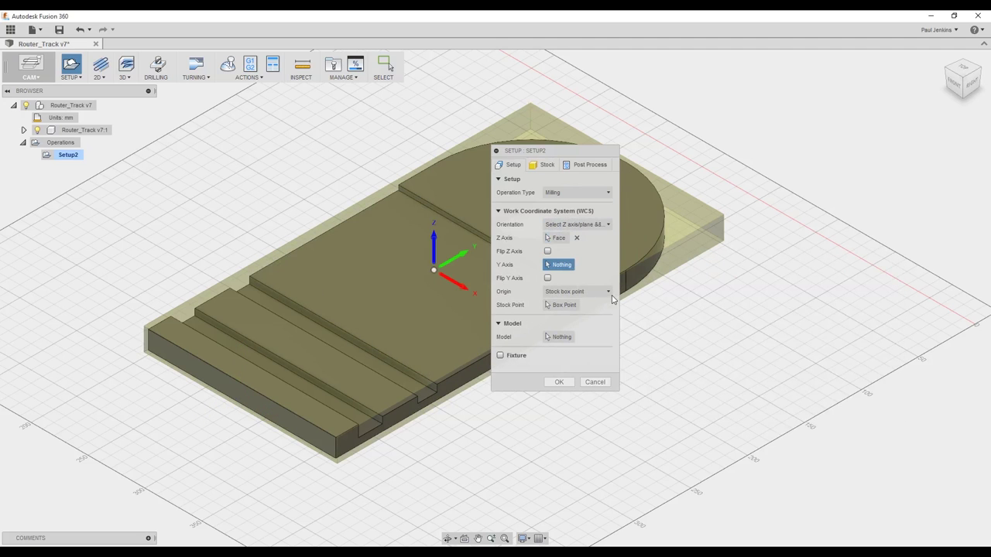
Put the setup origin at the stock's left top corner and bring up the Stock settings.
click(555, 307)
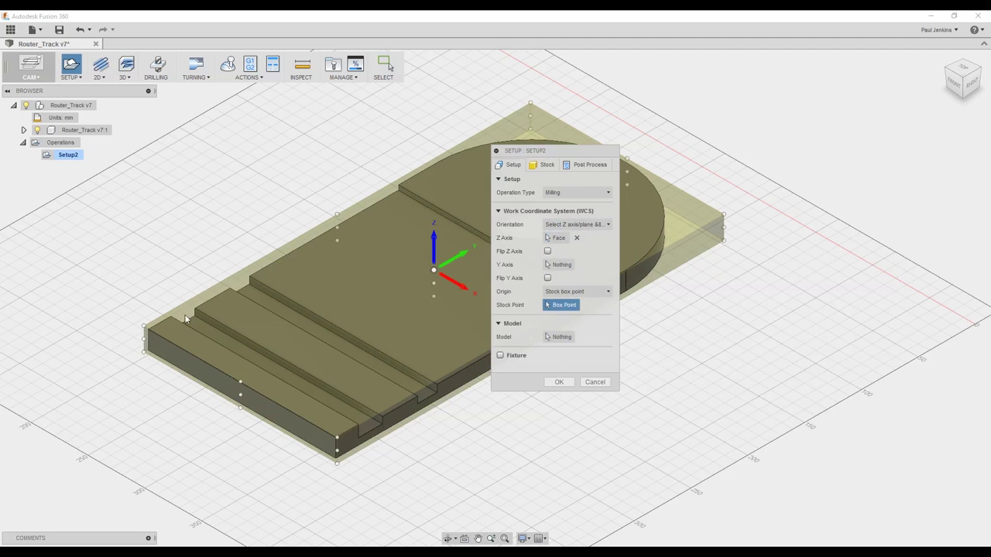
click(144, 326)
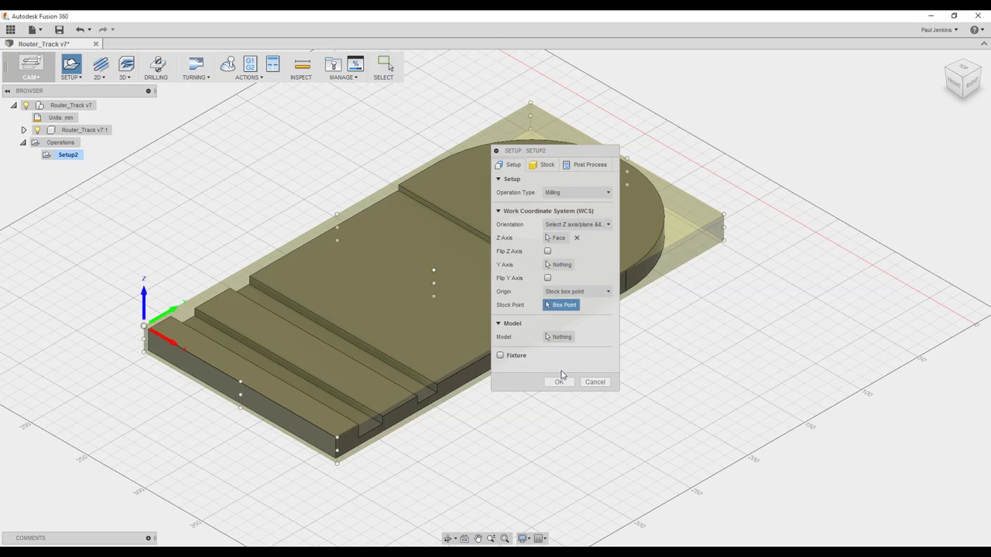
click(545, 165)
drag(549, 156, 765, 164)
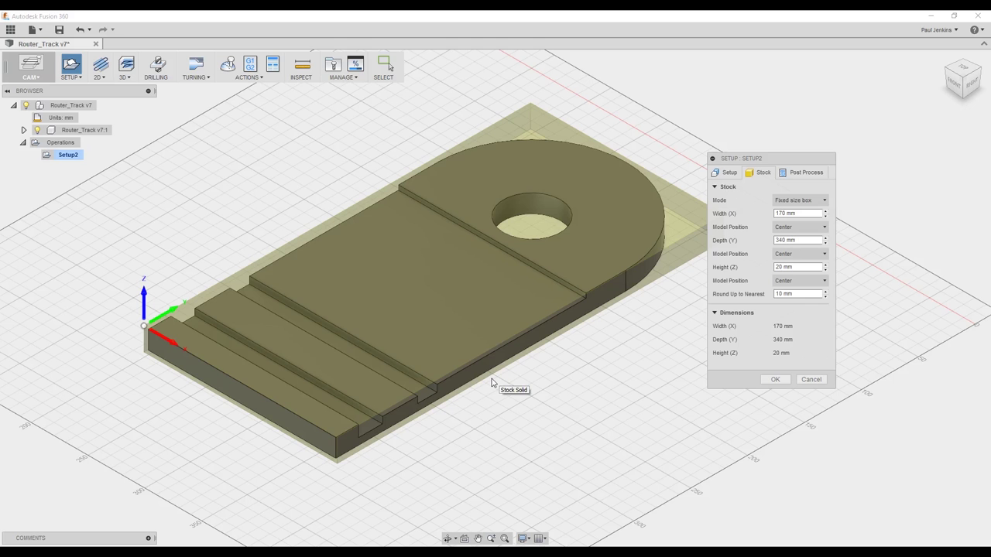
Set the stock Height Model Position to Offset from top with a 0 mm offset.
click(971, 84)
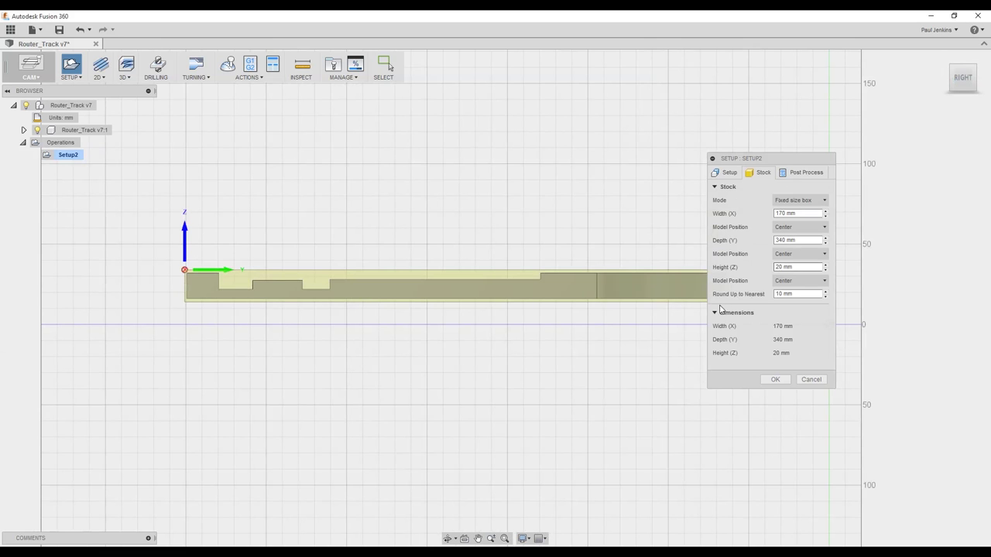
click(801, 281)
click(803, 294)
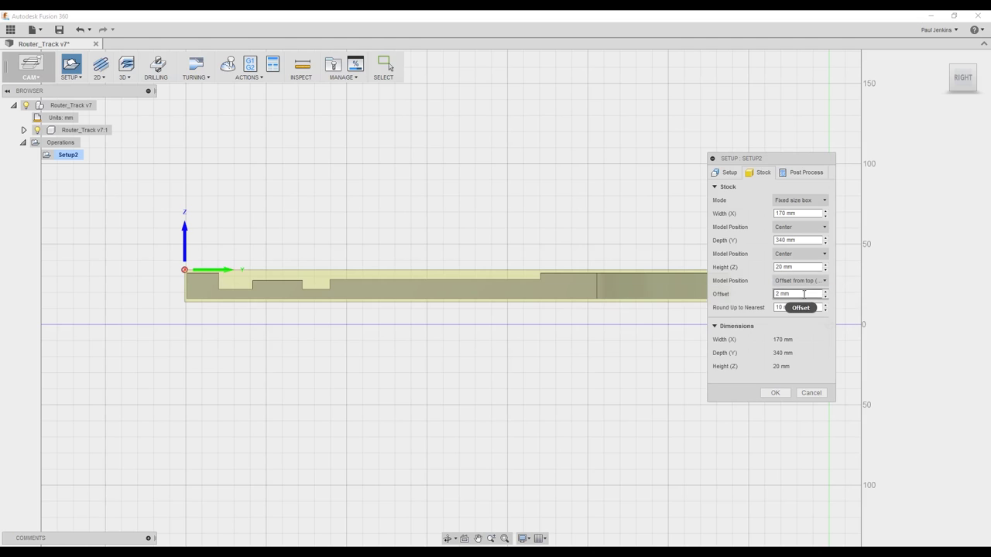
double_click(804, 294)
text(0)
key(Tab)
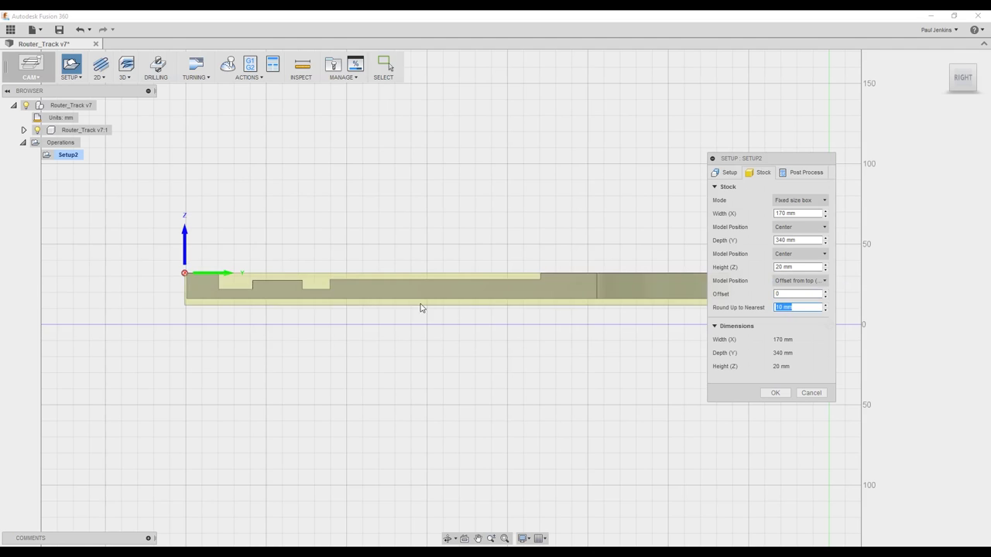
Set the stock Height (Z) to 16 mm and accept the setup.
click(731, 172)
click(757, 173)
double_click(782, 267)
text(16)
key(Tab)
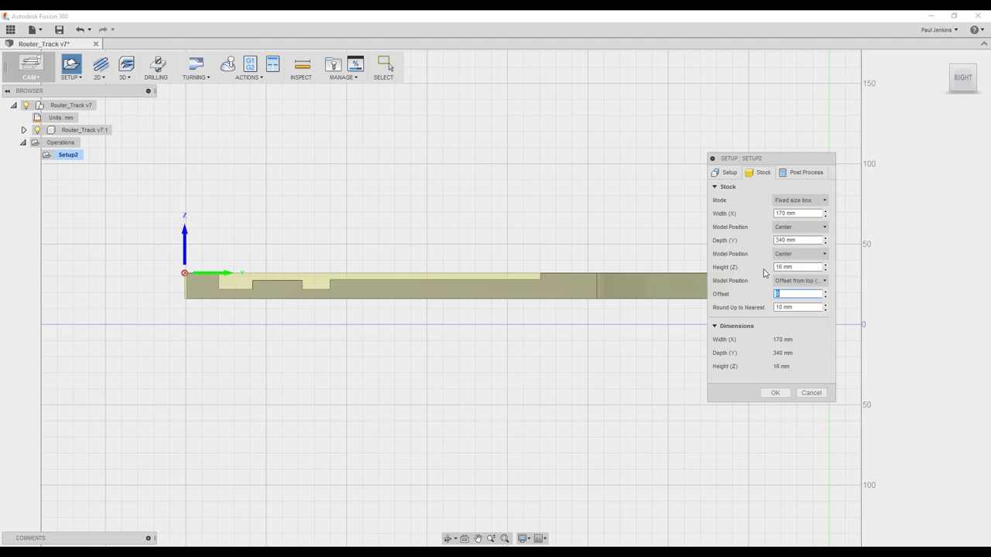
click(774, 392)
click(943, 58)
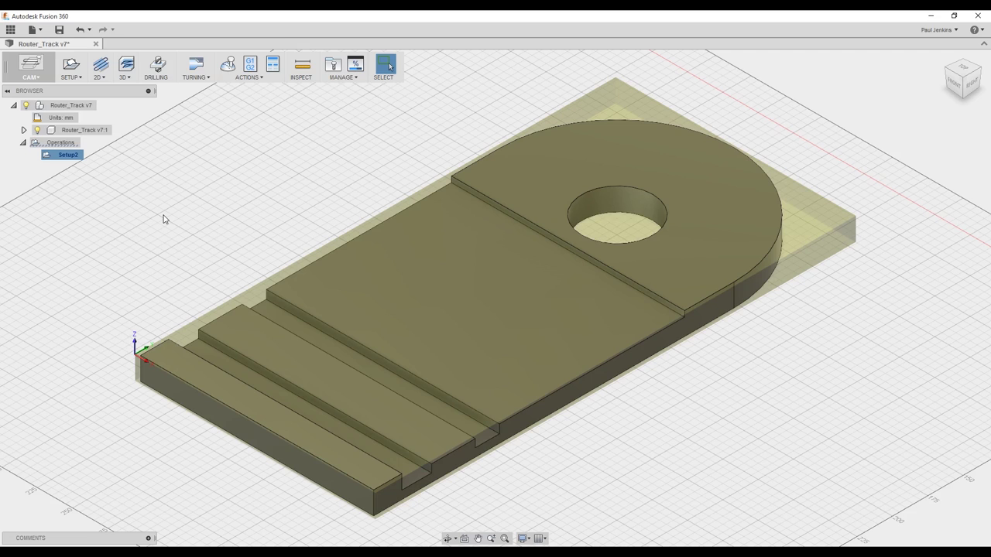
Choose 2D Adaptive Clearing from the CAM toolbar's 2D strategies list.
click(104, 77)
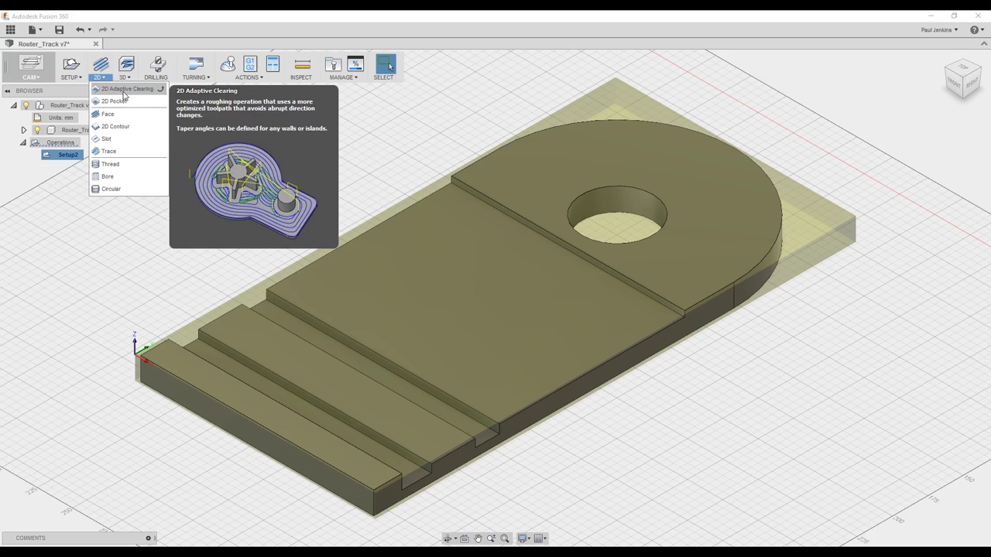
click(124, 90)
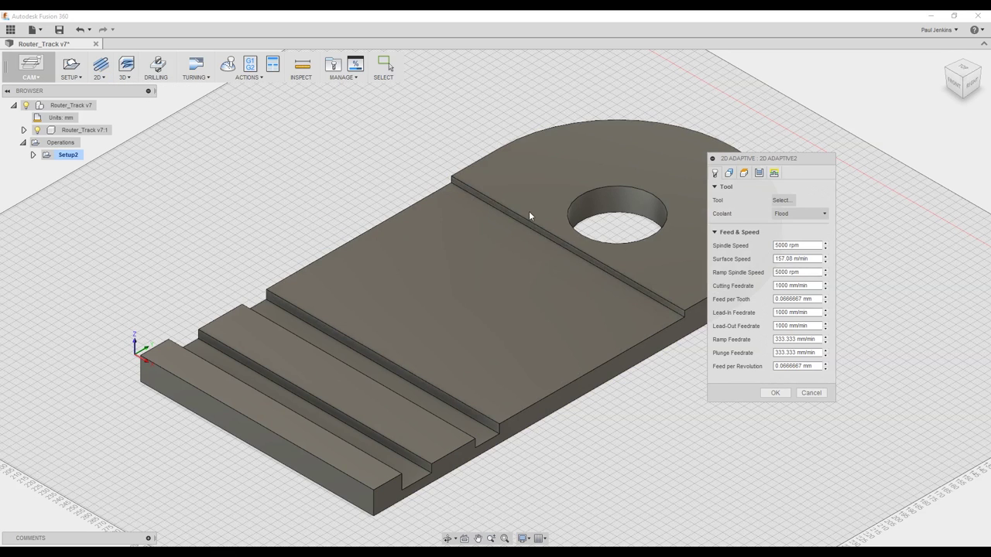
Select the large flat face, groove, rib top and lower step as four pocket chains.
click(450, 205)
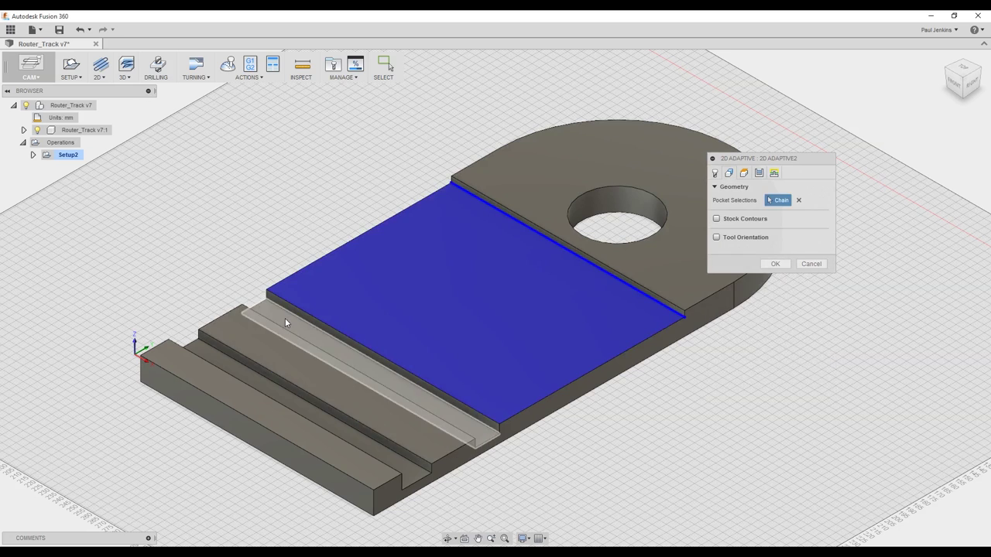
click(285, 318)
click(241, 339)
click(228, 365)
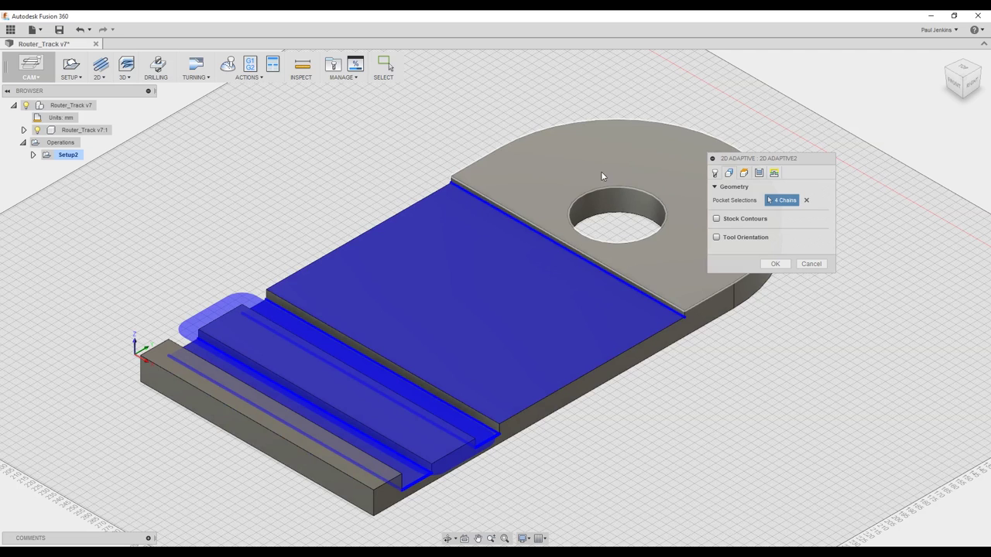
click(714, 173)
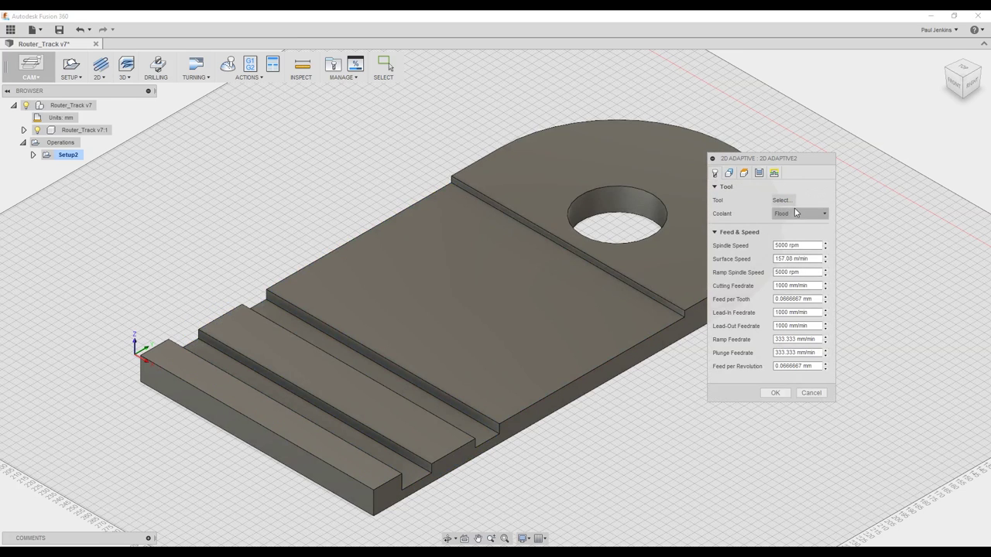
Assign the XCarve 1 Ø3.175 mm flat end mill and review its 12000 rpm, 1016 mm/min feeds.
click(782, 201)
drag(595, 205, 476, 150)
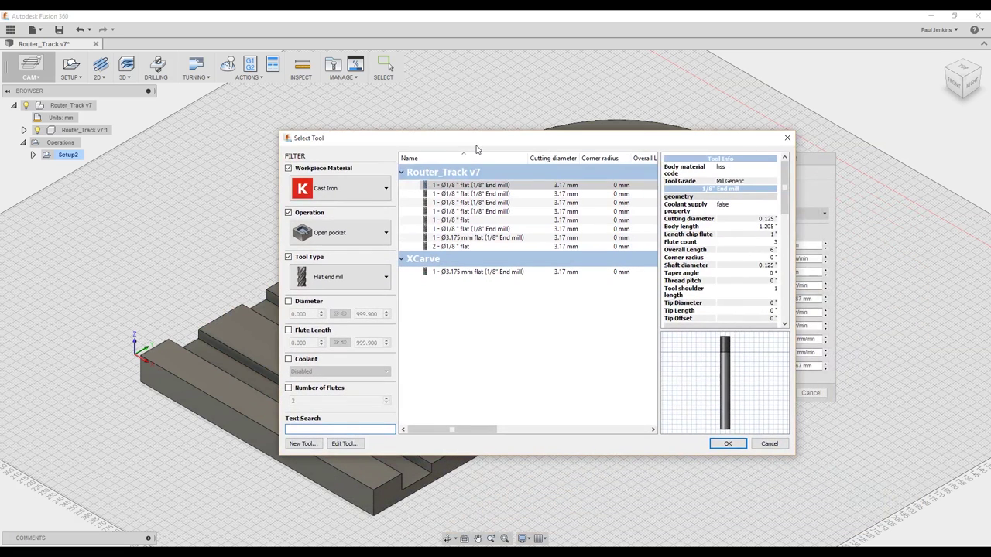
click(502, 273)
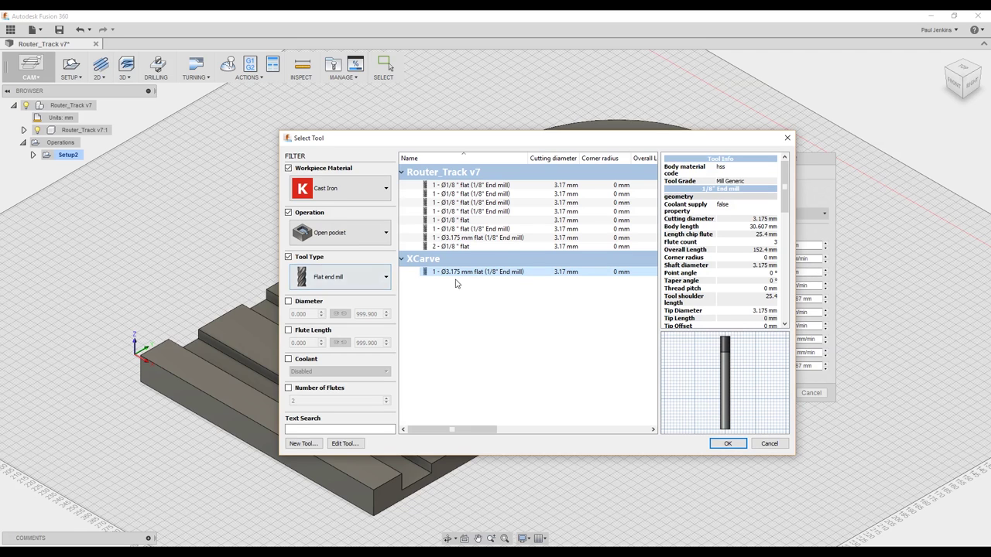
click(737, 447)
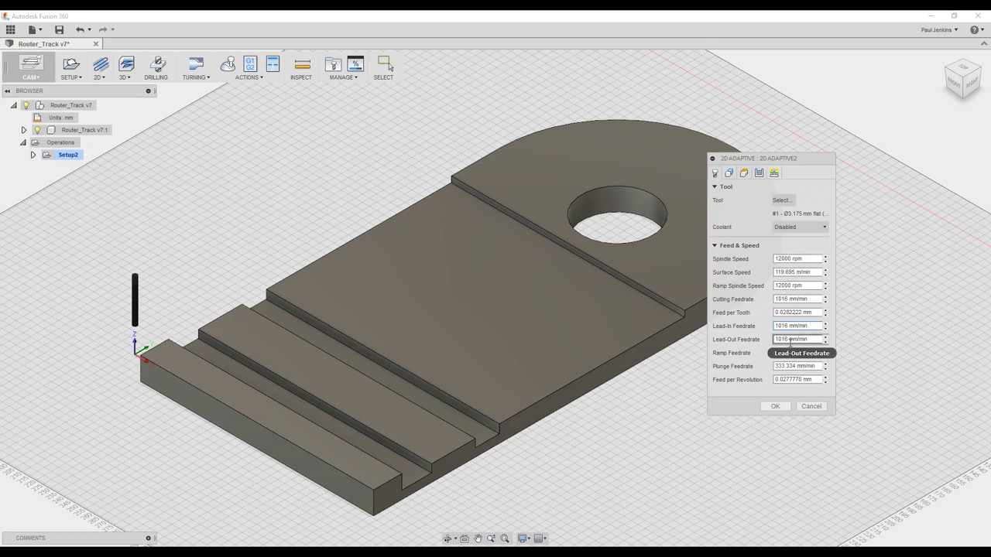
click(788, 339)
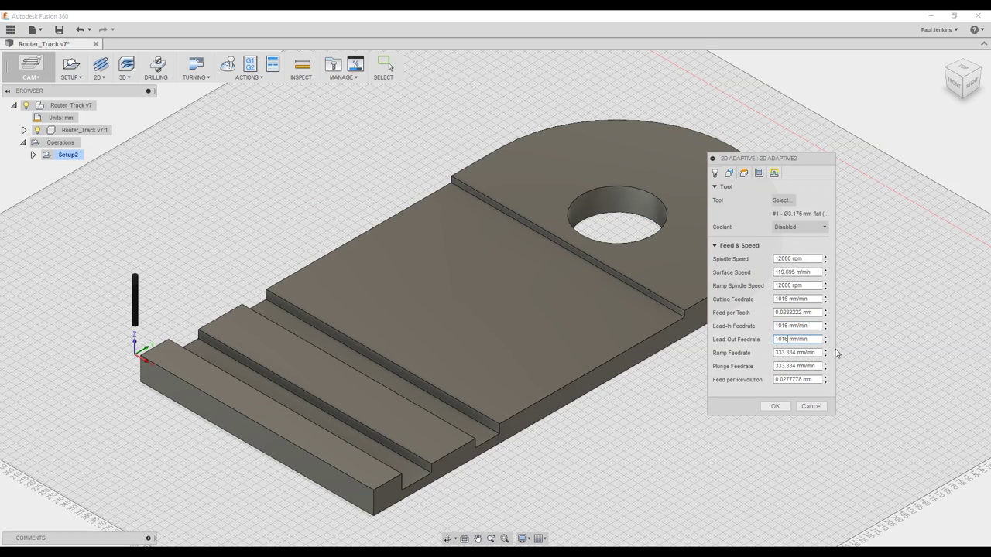
Enable Multiple Depths with a 1.6 mm maximum roughing stepdown and turn off Stock to Leave.
click(733, 175)
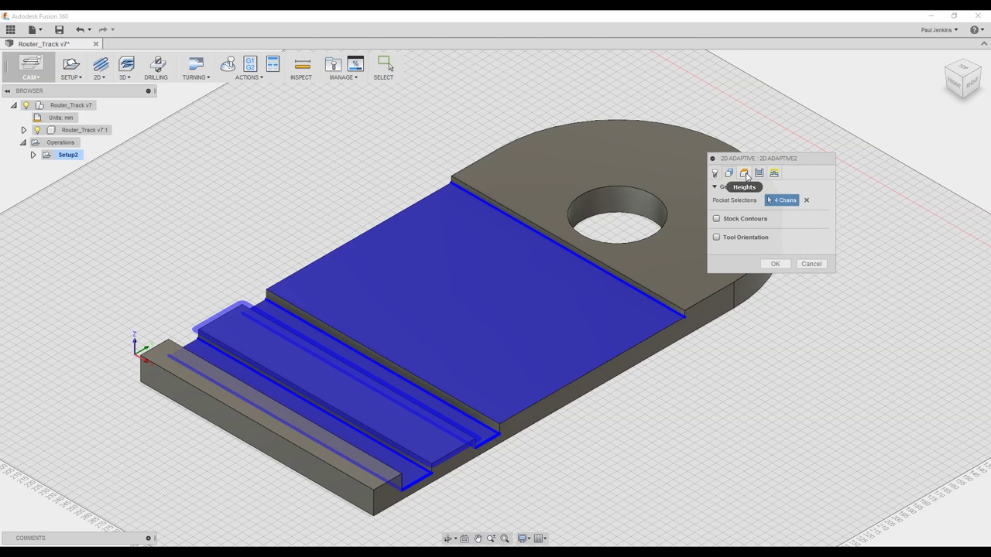
click(744, 174)
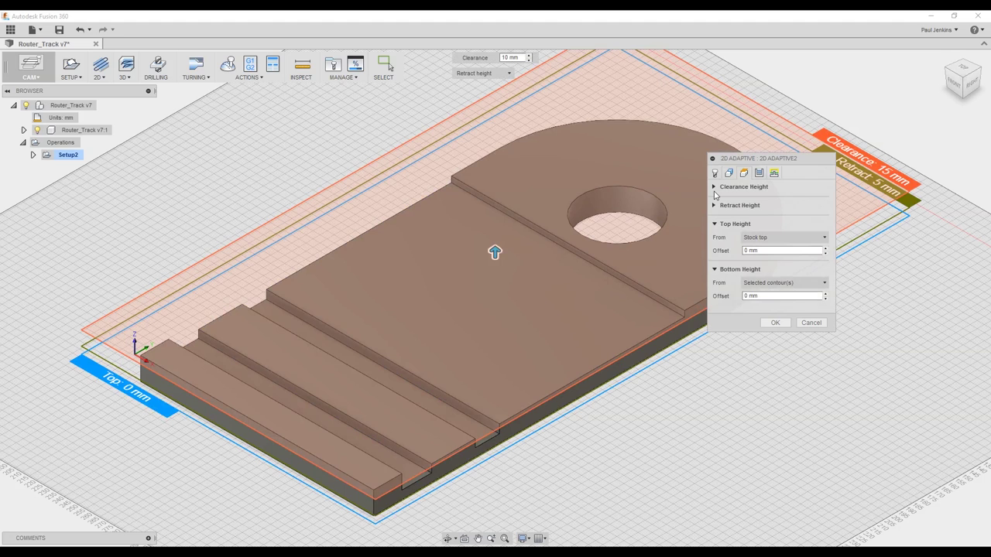
click(759, 173)
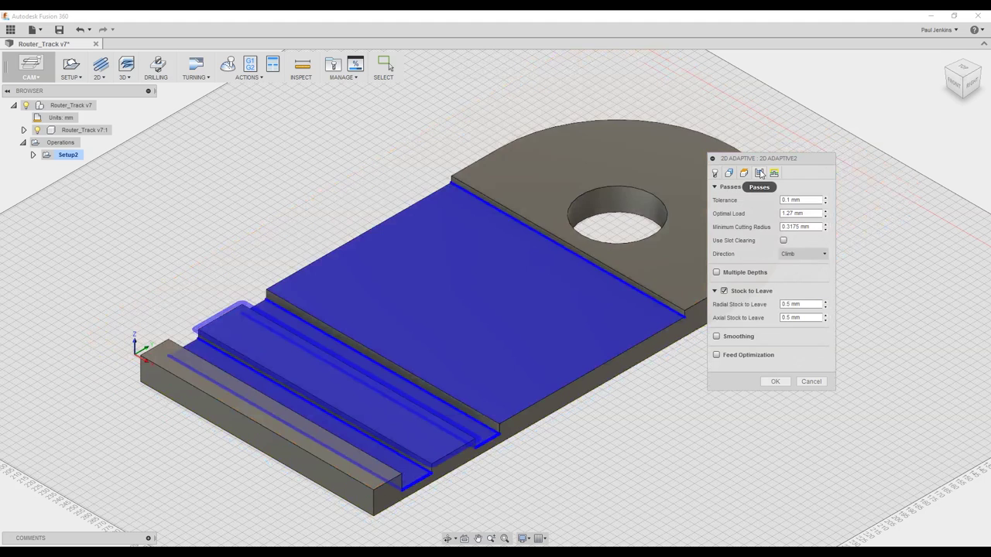
click(716, 273)
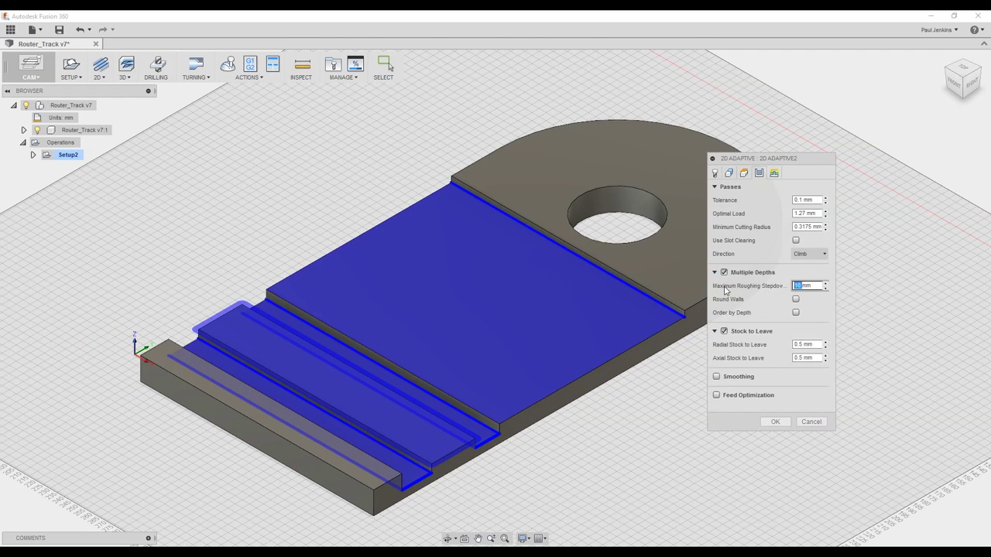
text(1)
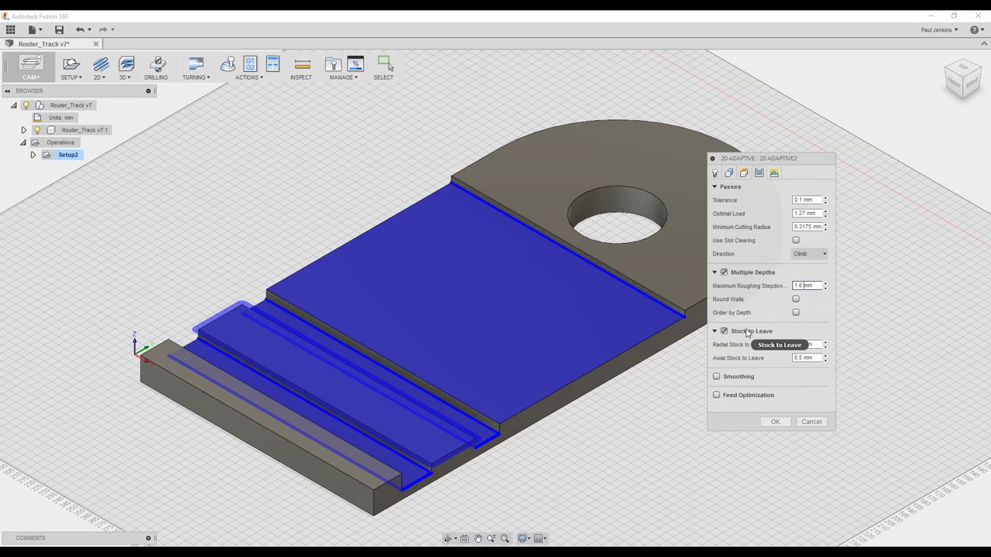
mouse_move(747, 333)
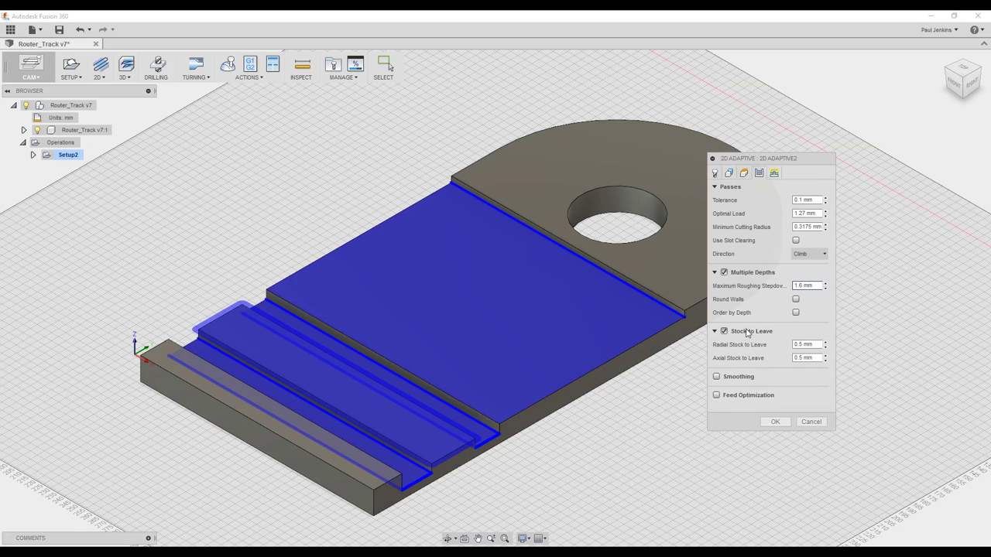
click(725, 333)
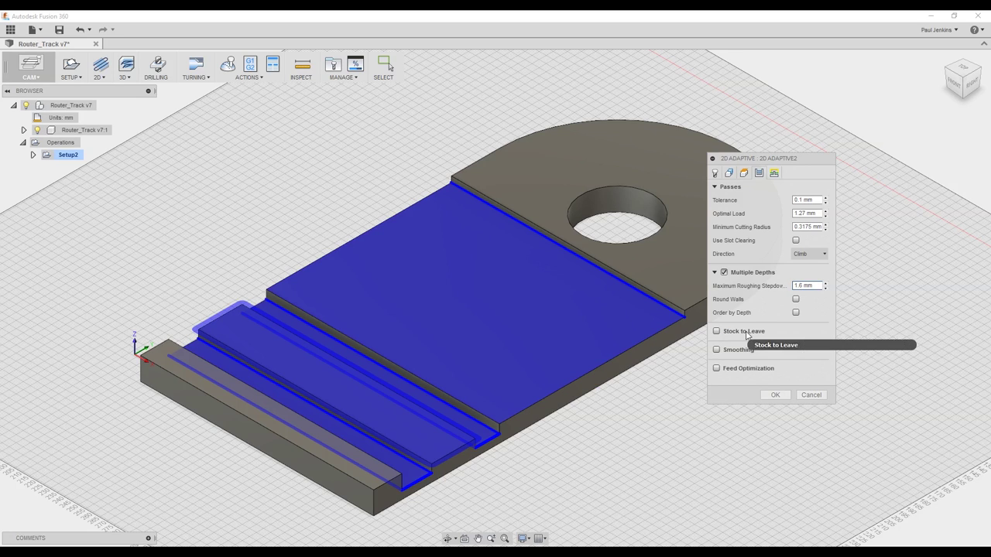
mouse_move(746, 335)
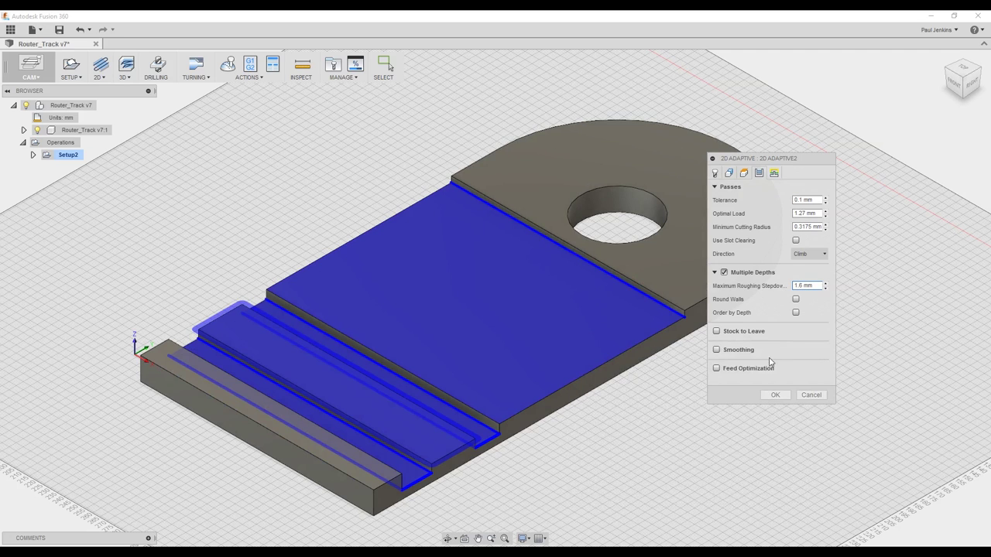
Generate the 2D Adaptive2 toolpath, then bring up the 2D operations list.
click(775, 395)
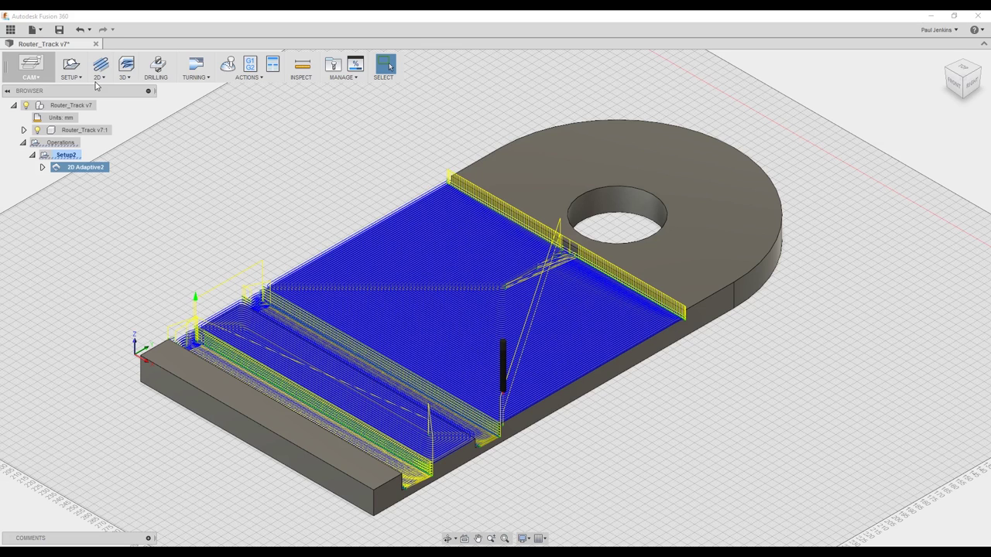
click(100, 72)
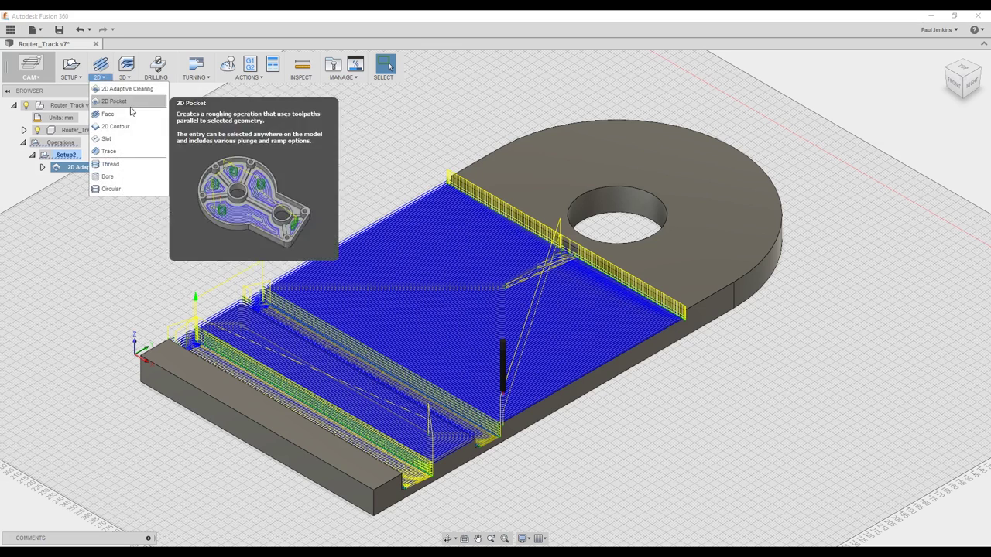
Start a 2D Contour and select the plate's outer edge as the contour chain.
click(140, 132)
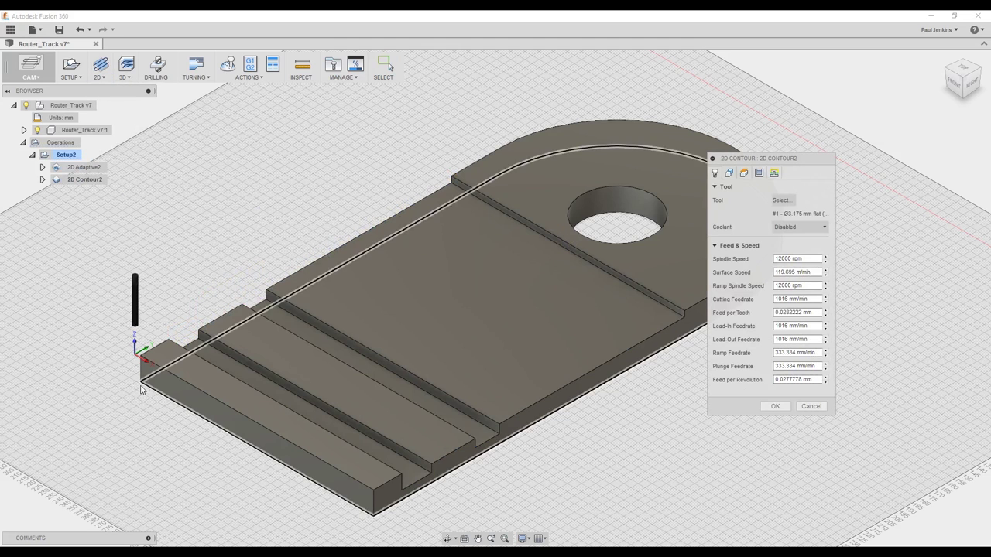
click(140, 389)
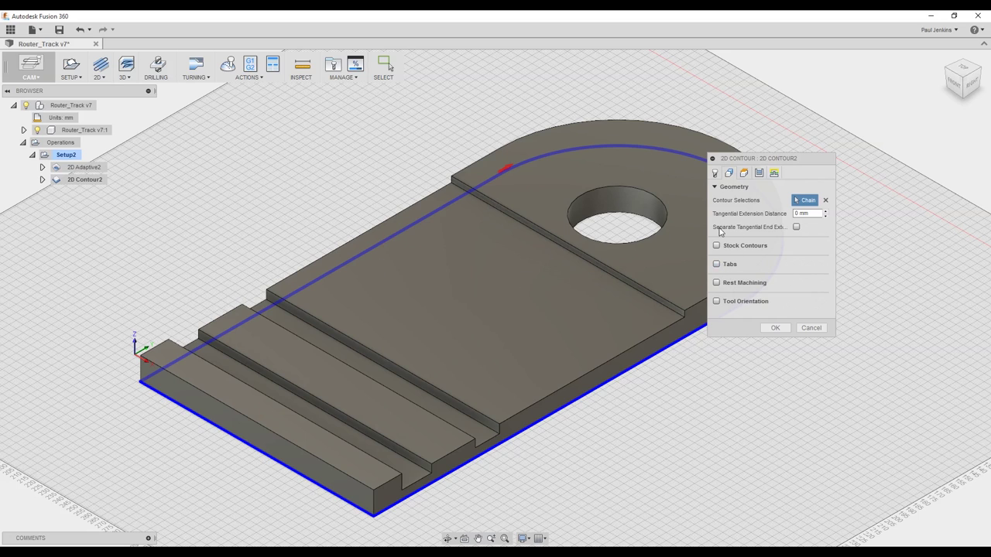
click(714, 173)
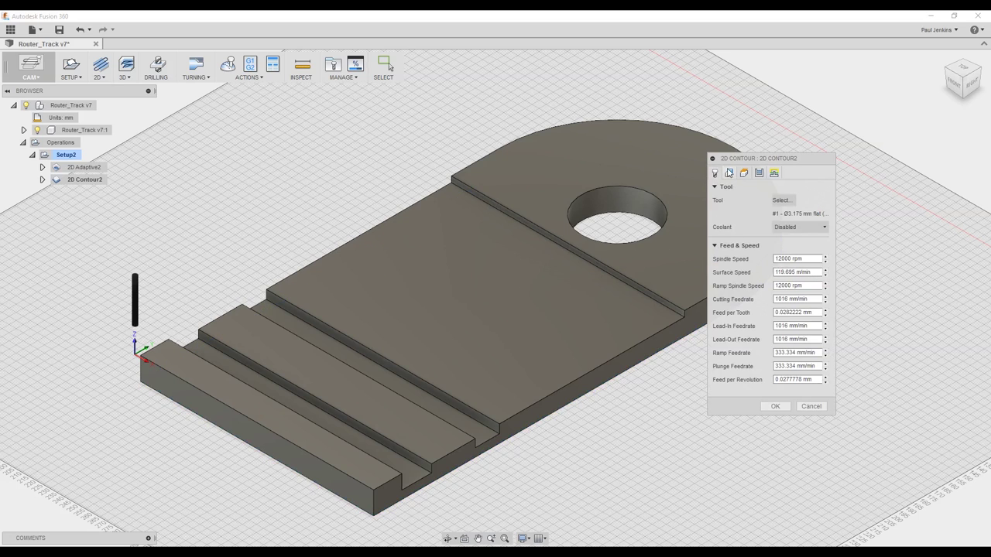
click(728, 173)
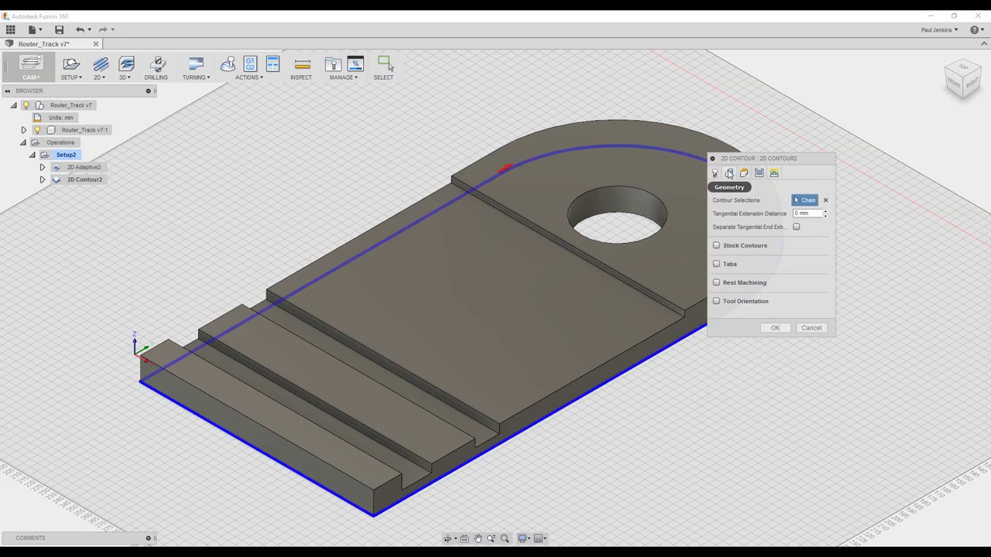
Enable tabs 3.575 mm wide and 0.84375 mm high, placing three at picked points.
click(716, 264)
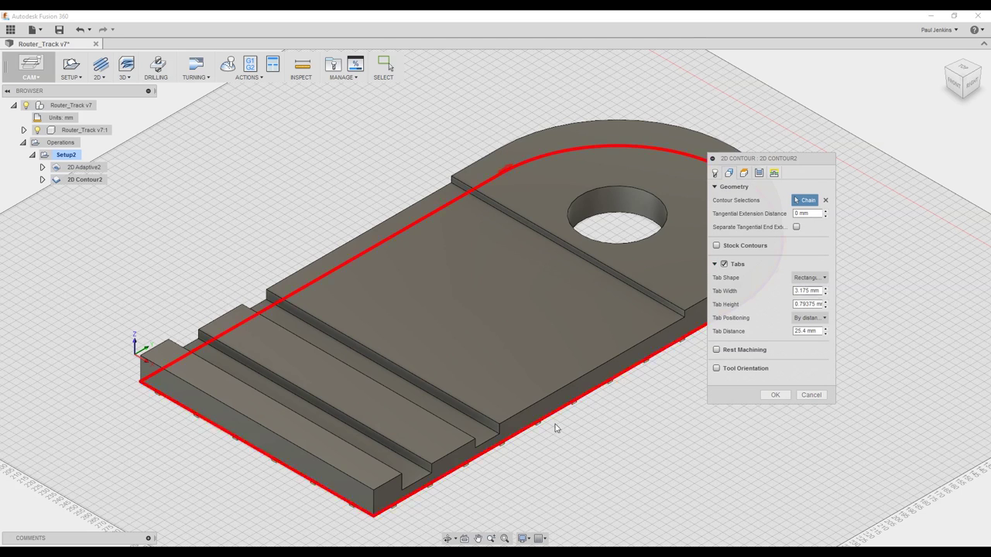
click(825, 288)
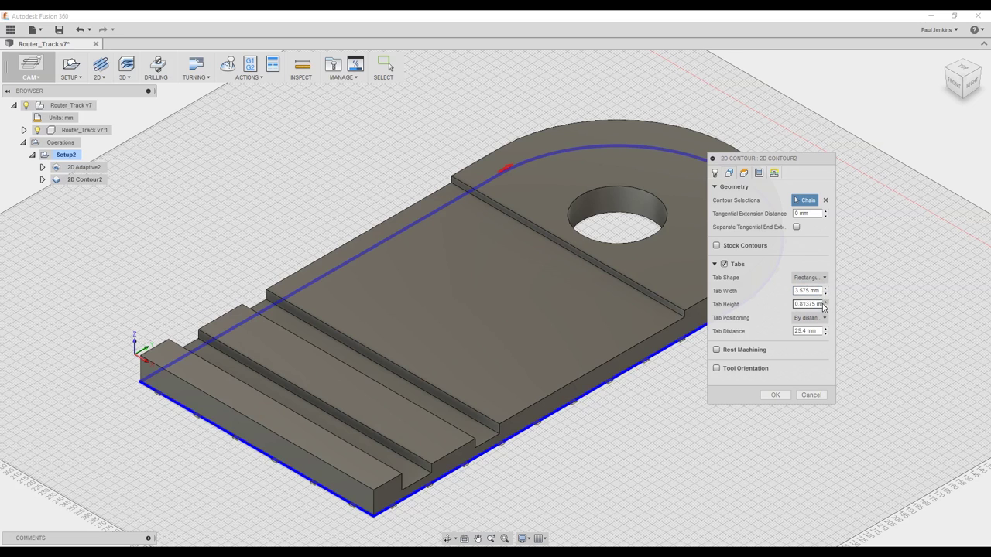
click(825, 302)
click(809, 318)
click(805, 343)
click(584, 395)
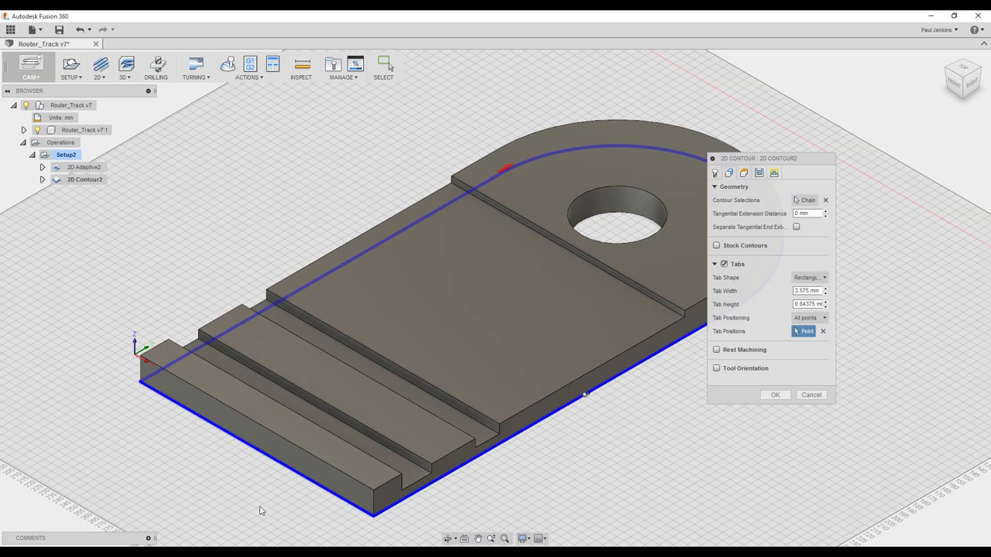
click(236, 437)
click(326, 275)
Switch tab positioning to By distance with 100 mm tab spacing.
click(809, 318)
click(819, 331)
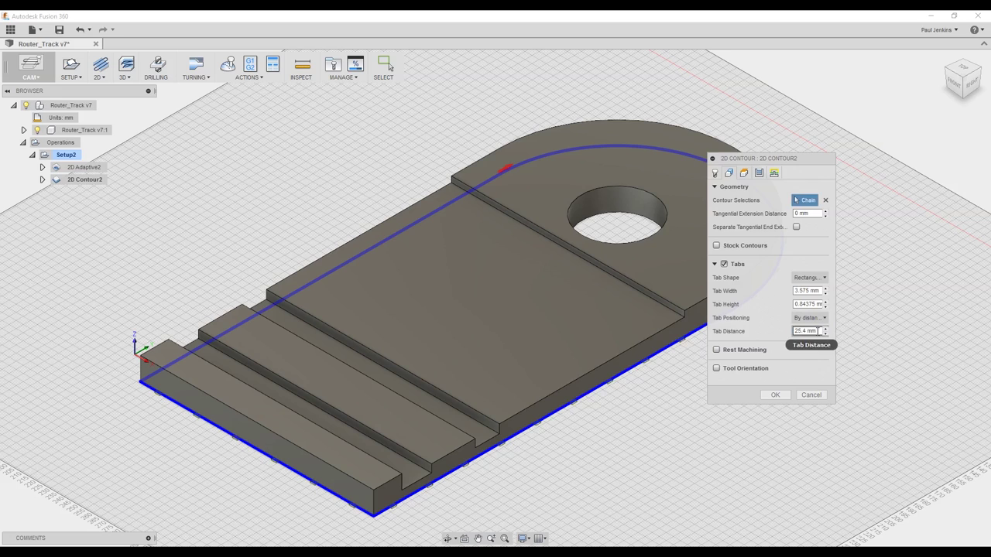
double_click(819, 331)
text(100)
key(Tab)
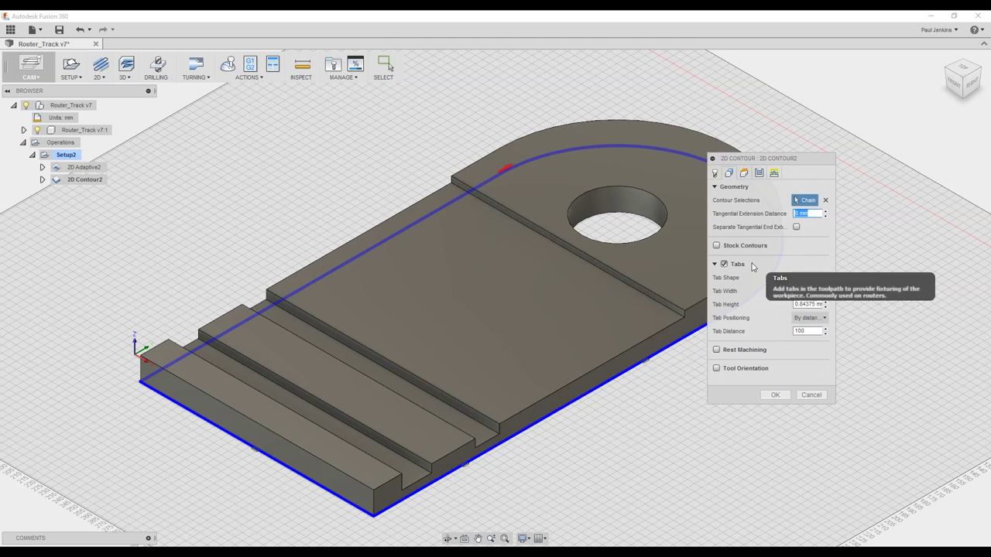
Turn on Multiple Depths in the contour's Passes with a 1 mm maximum stepdown.
click(758, 173)
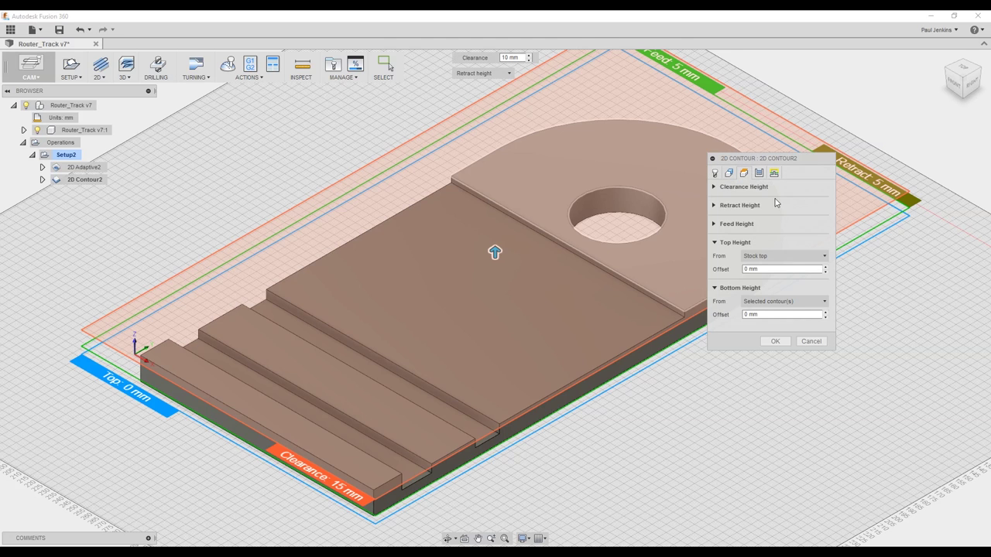
click(773, 173)
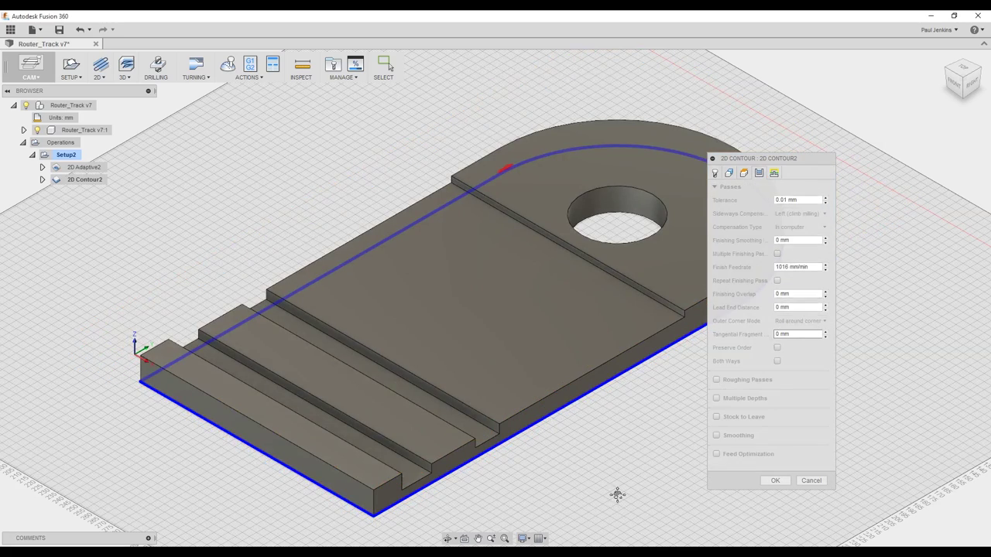
middle_drag(617, 491, 533, 426)
click(716, 398)
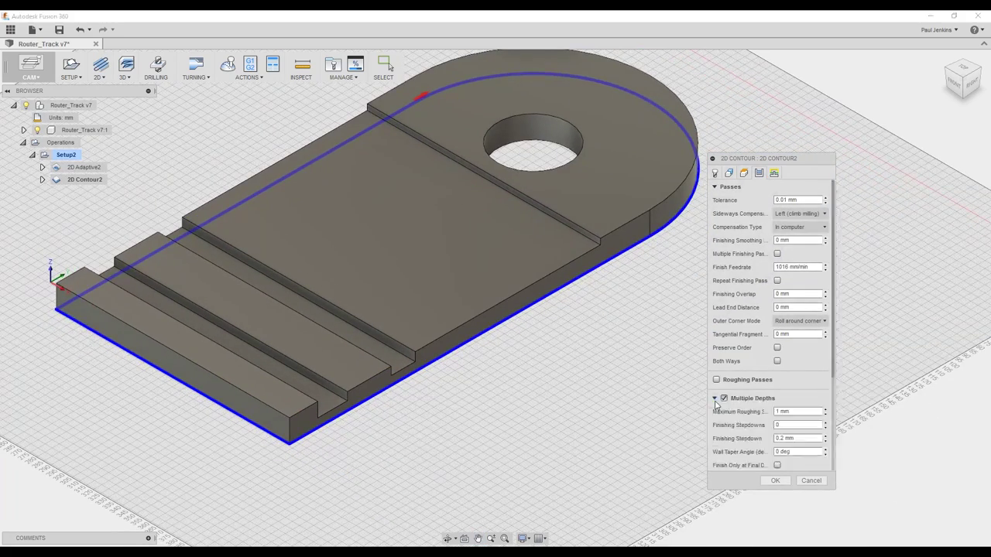
middle_drag(627, 452, 664, 491)
click(773, 173)
click(759, 173)
Accept the settings and generate the 2D Contour2 toolpath around the plate's outer edge.
click(774, 483)
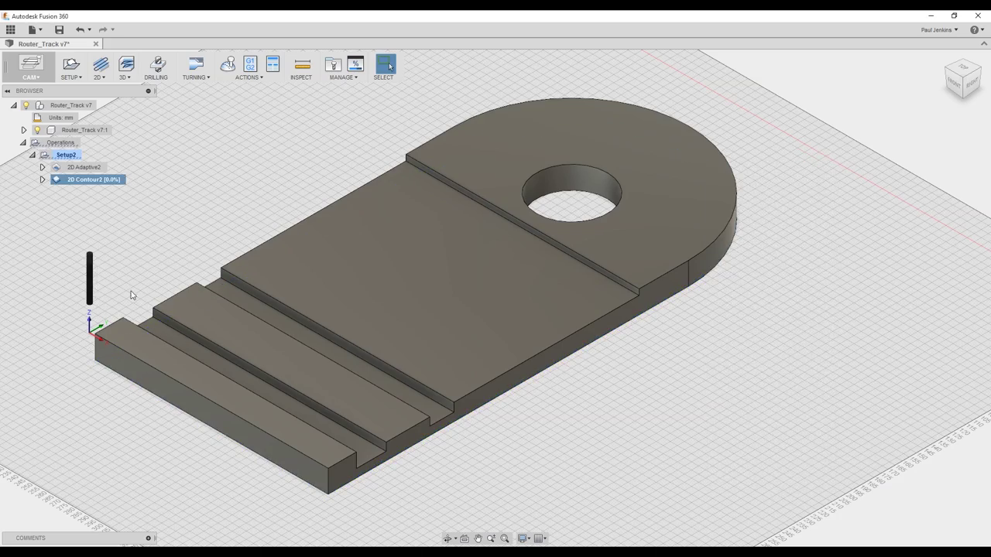
scroll(342, 474, down, 2)
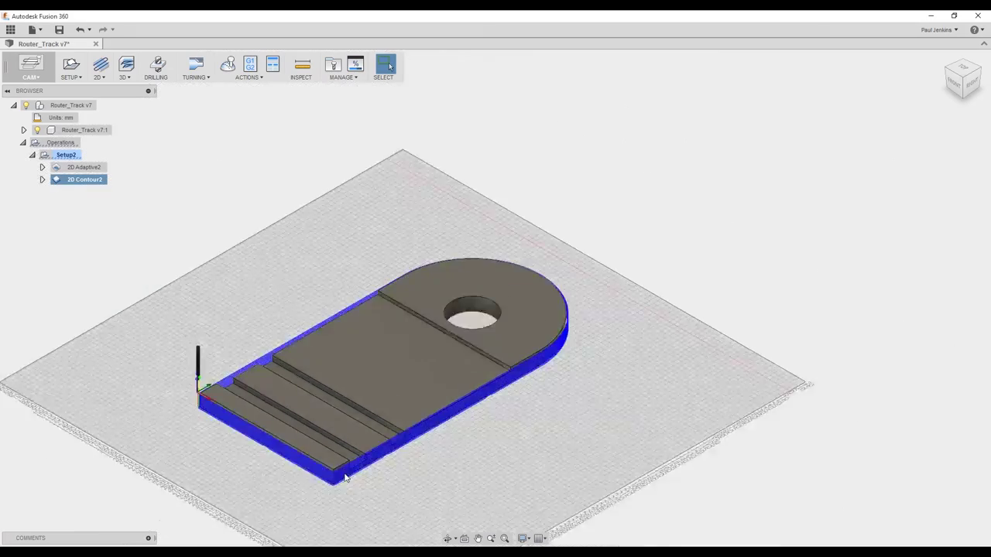
scroll(242, 418, up, 10)
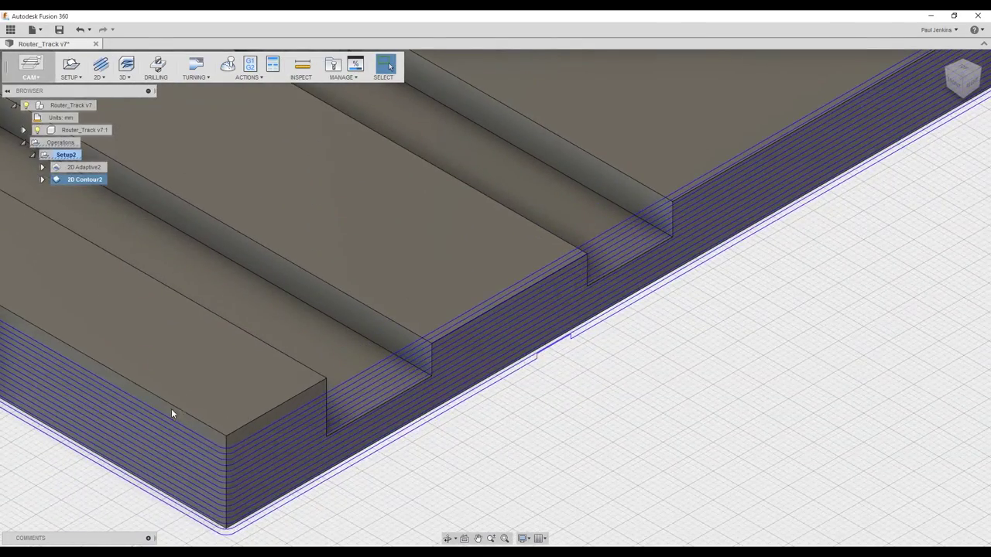
scroll(367, 373, down, 5)
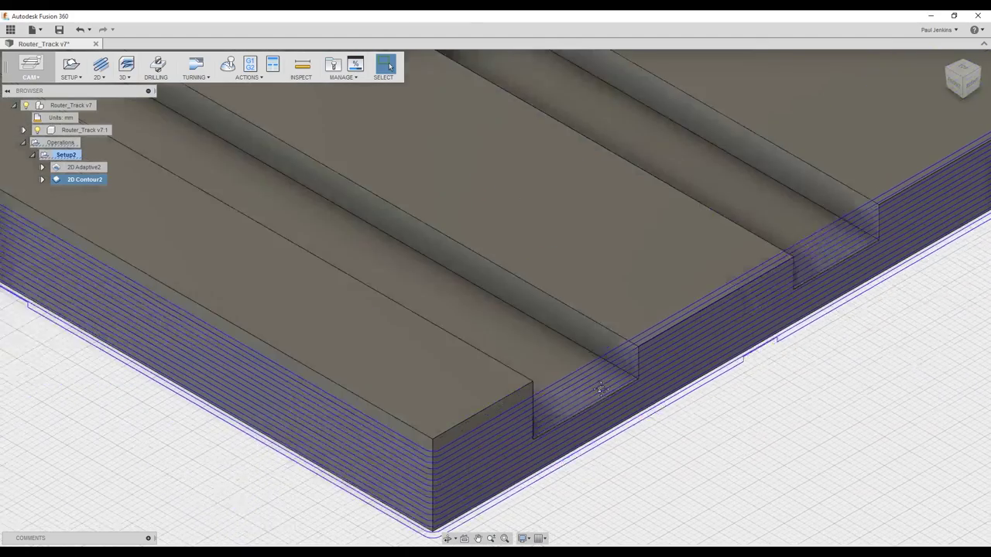
scroll(526, 387, up, 3)
scroll(472, 369, down, 5)
middle_drag(421, 373, 293, 486)
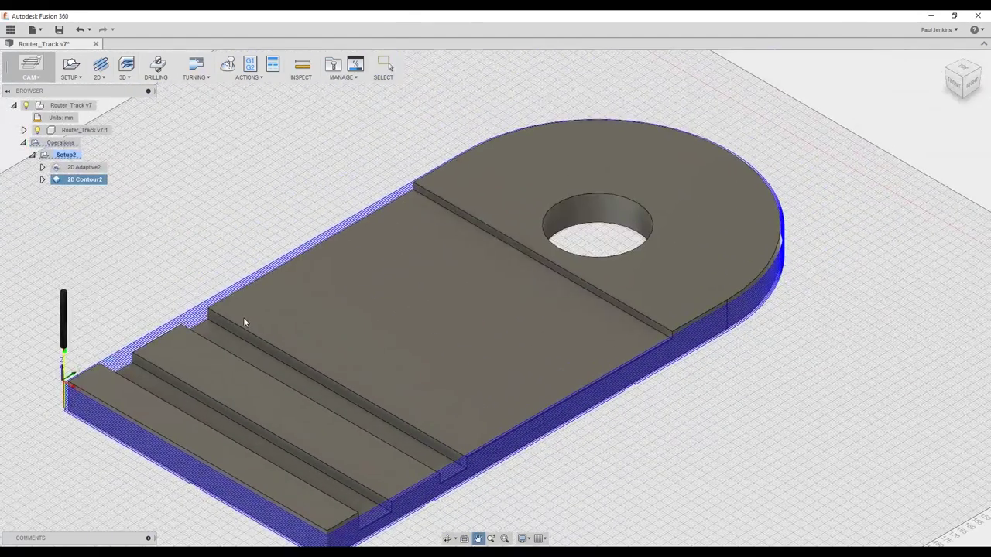
Move 2D Contour2 after 2D Adaptive2 in Setup2 and fit the whole part in view.
mouse_move(89, 181)
mouse_down()
mouse_move(82, 166)
mouse_move(97, 184)
mouse_move(86, 186)
mouse_up()
click(87, 185)
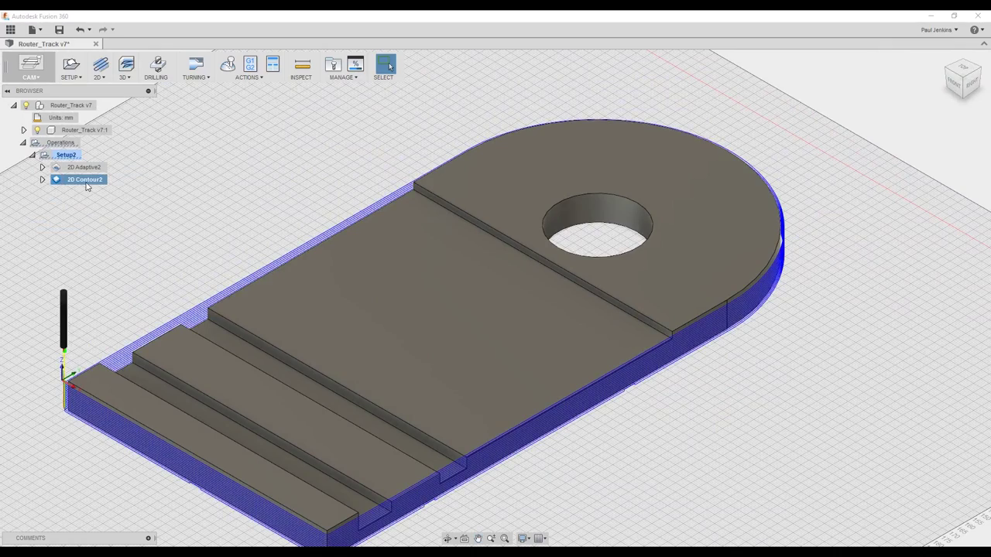
key(F6)
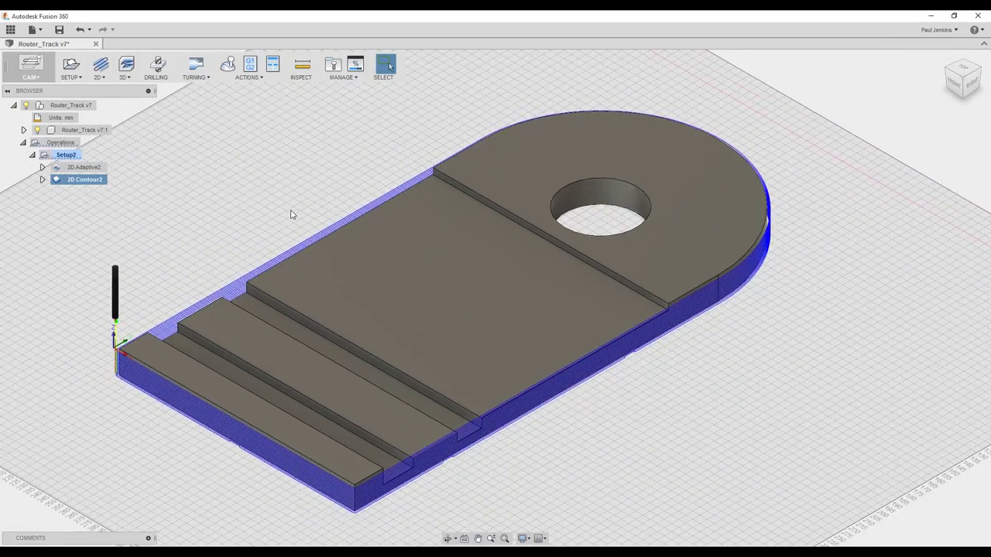
middle_drag(291, 215, 313, 233)
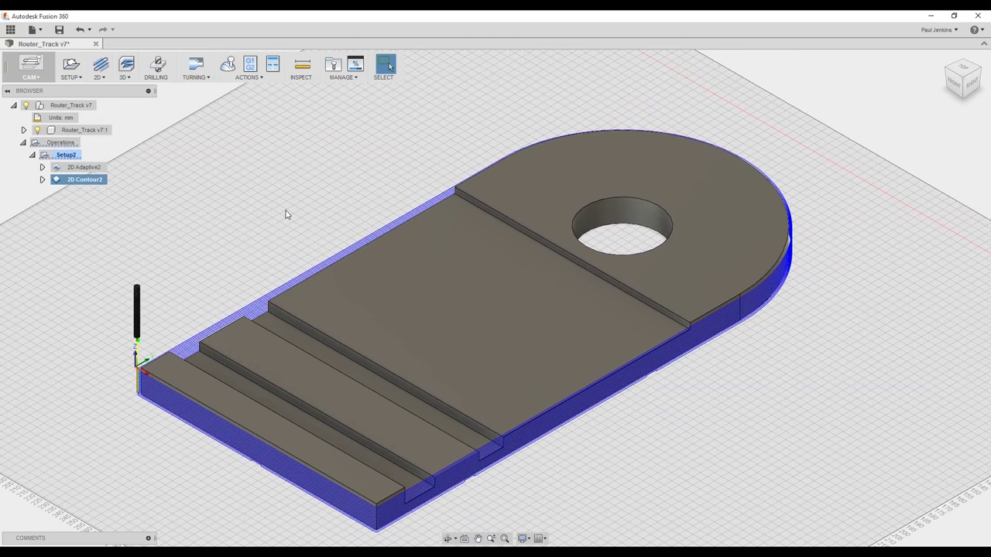
click(227, 65)
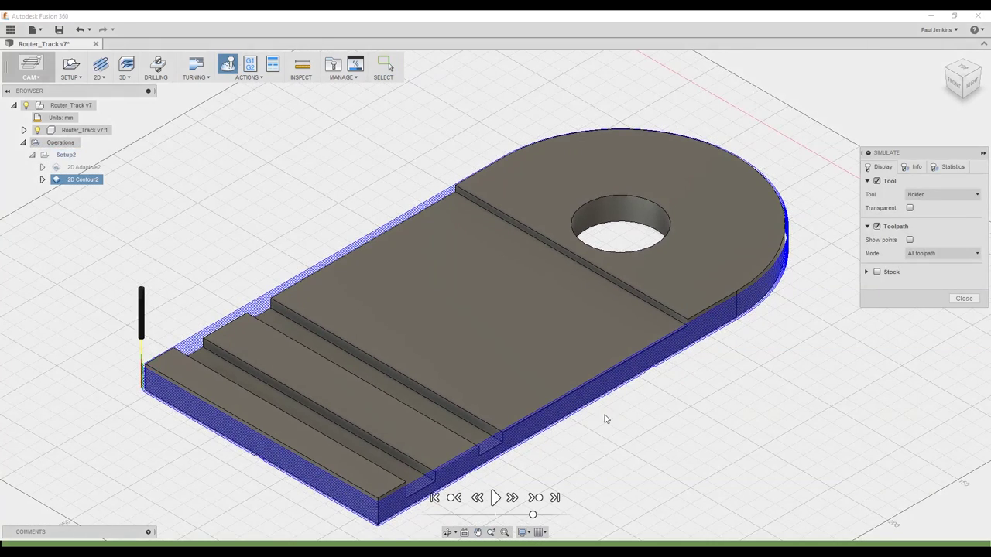
click(495, 499)
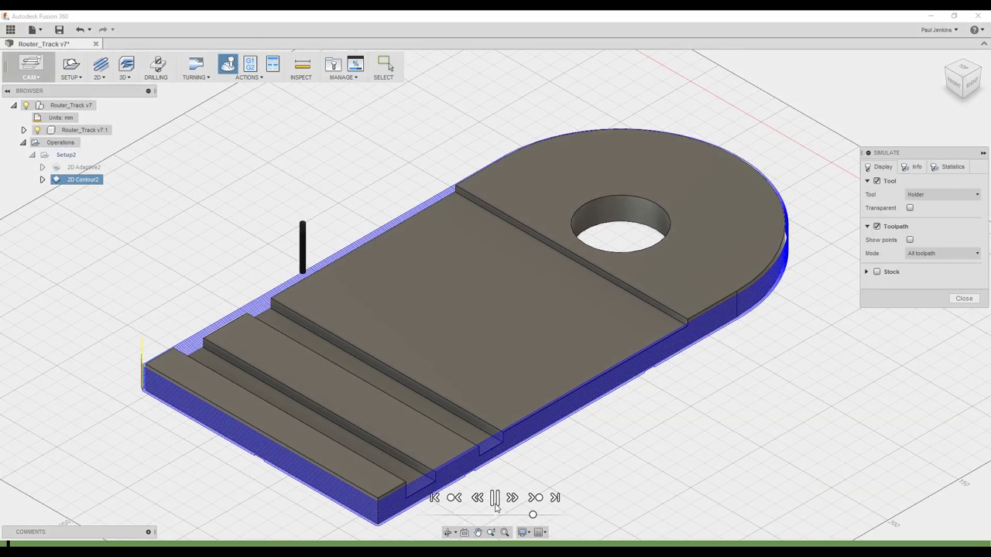
click(877, 273)
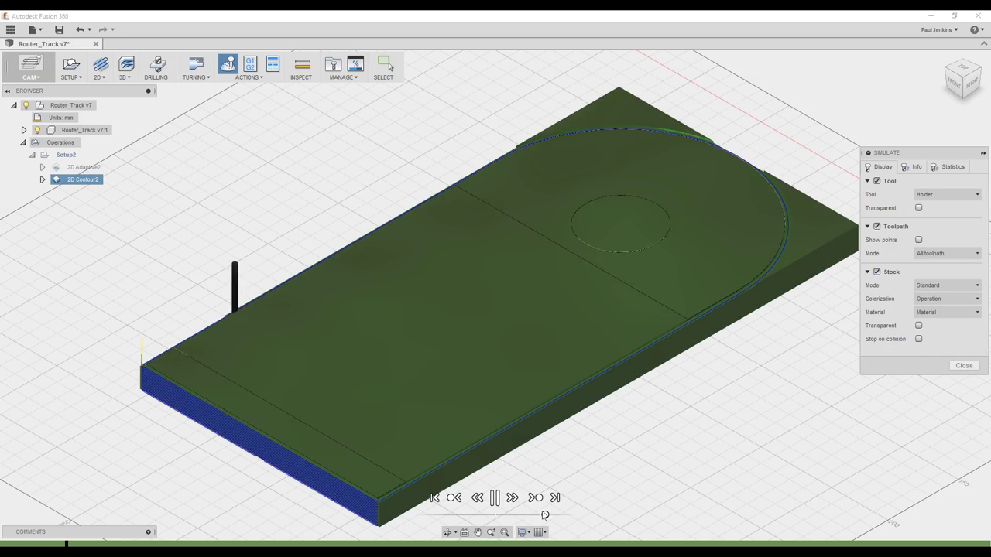
drag(545, 514, 564, 515)
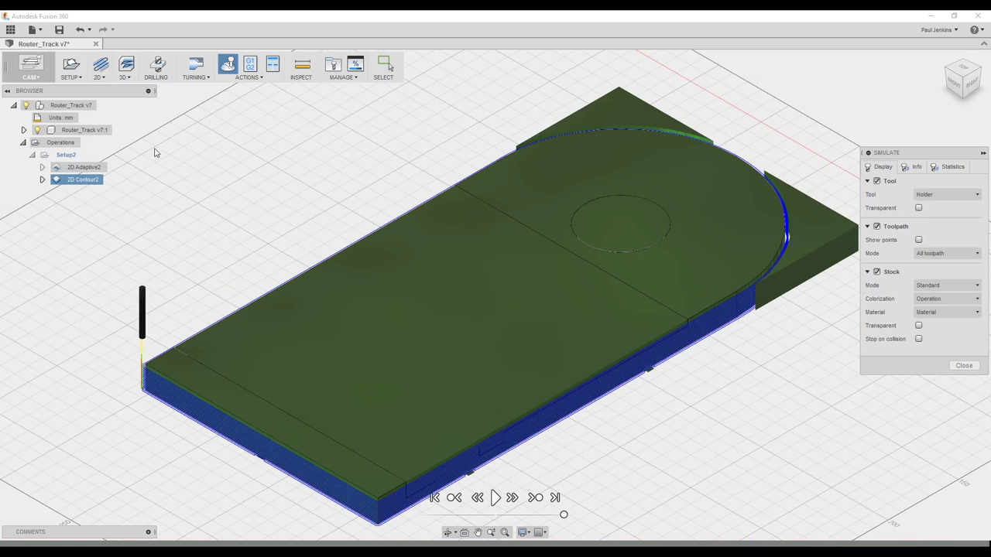
click(963, 366)
click(97, 171)
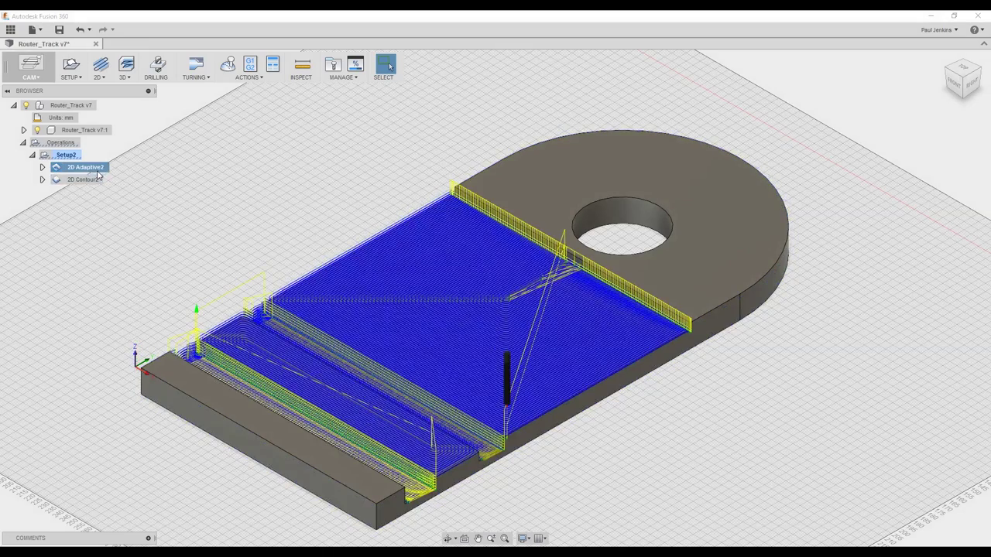
click(228, 65)
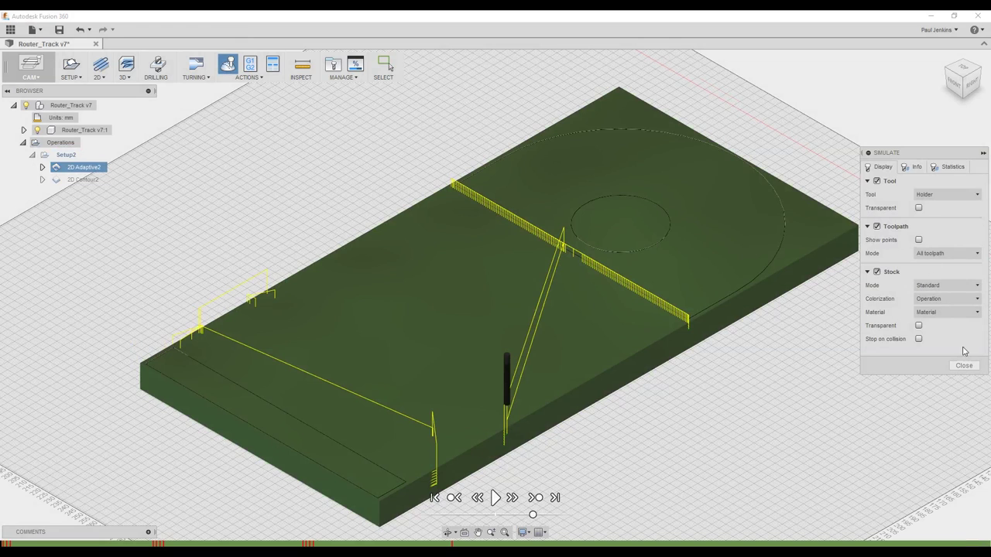
click(496, 498)
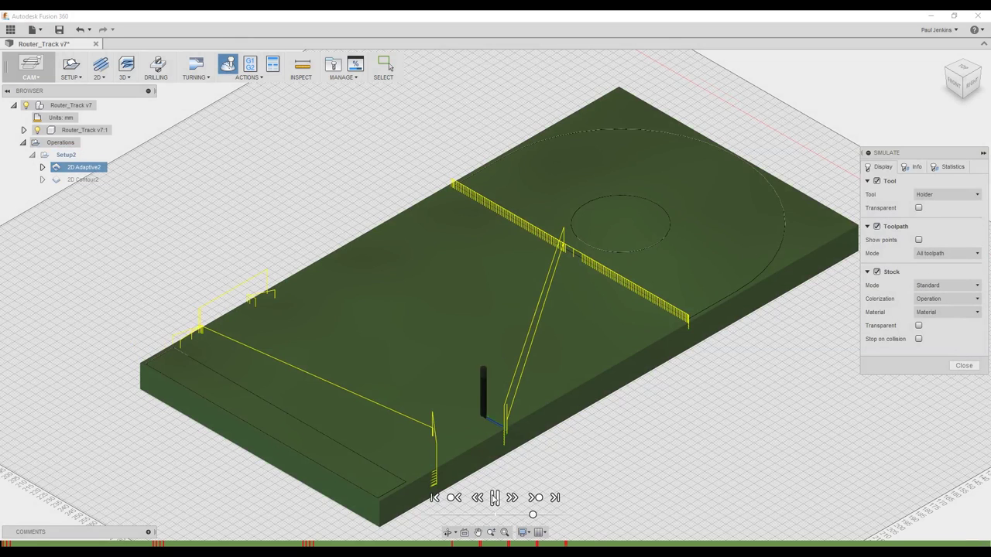
drag(533, 514, 551, 515)
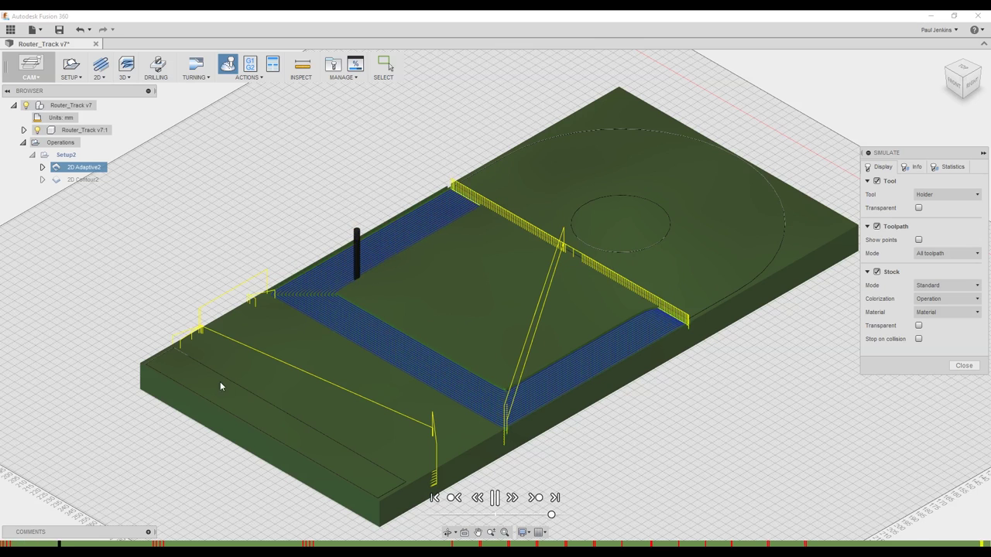
mouse_move(155, 543)
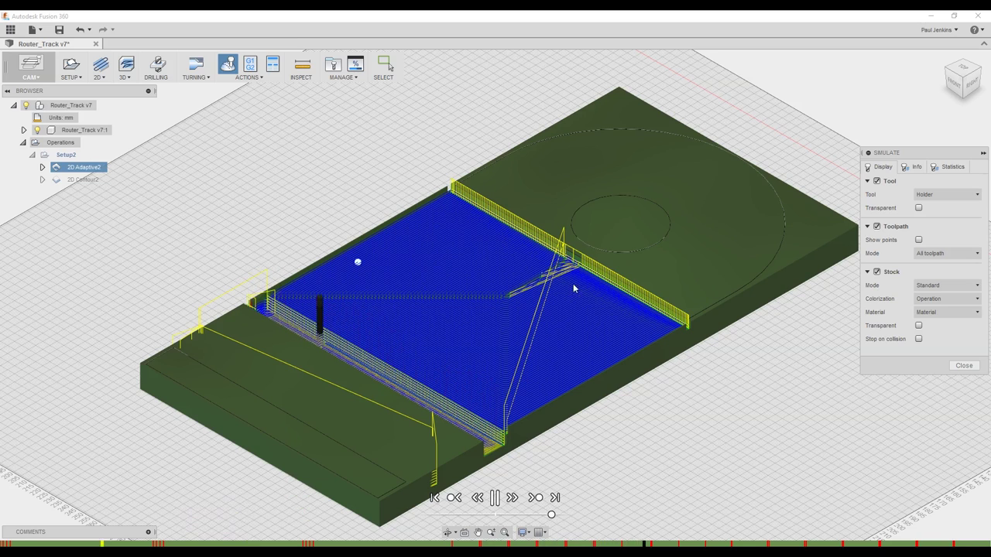
Close the simulation and delete the 2D Contour2 operation from Setup2.
click(963, 365)
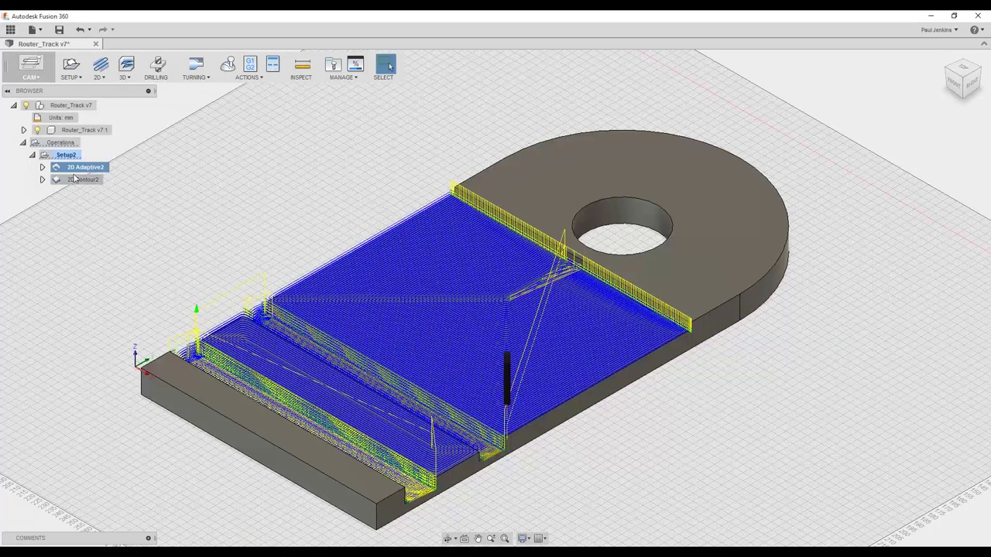
click(74, 178)
right_click(75, 179)
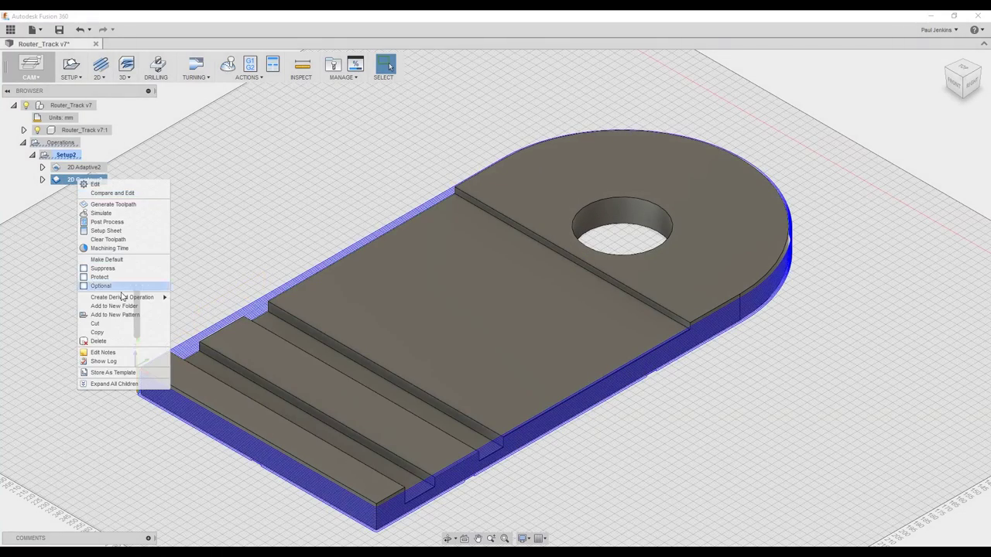
click(113, 341)
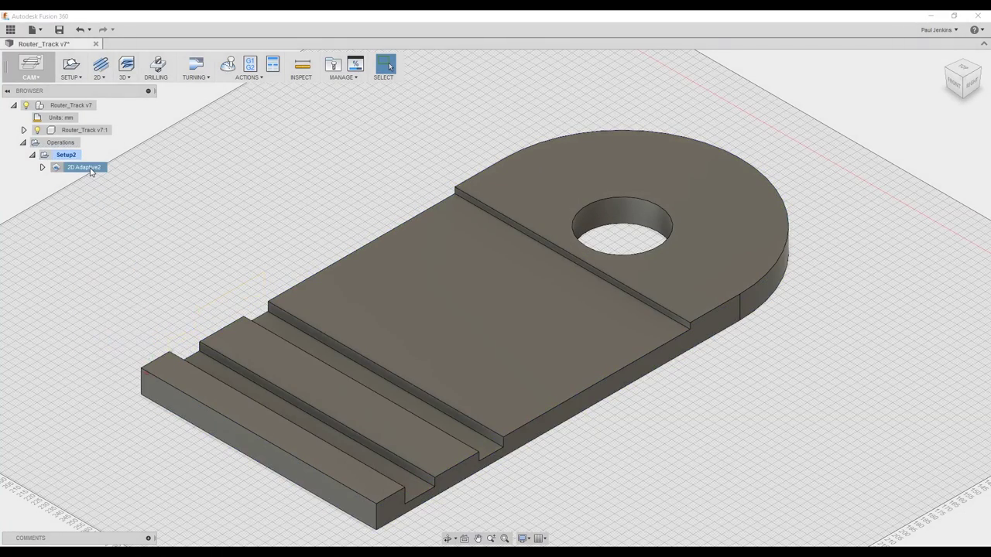
click(90, 171)
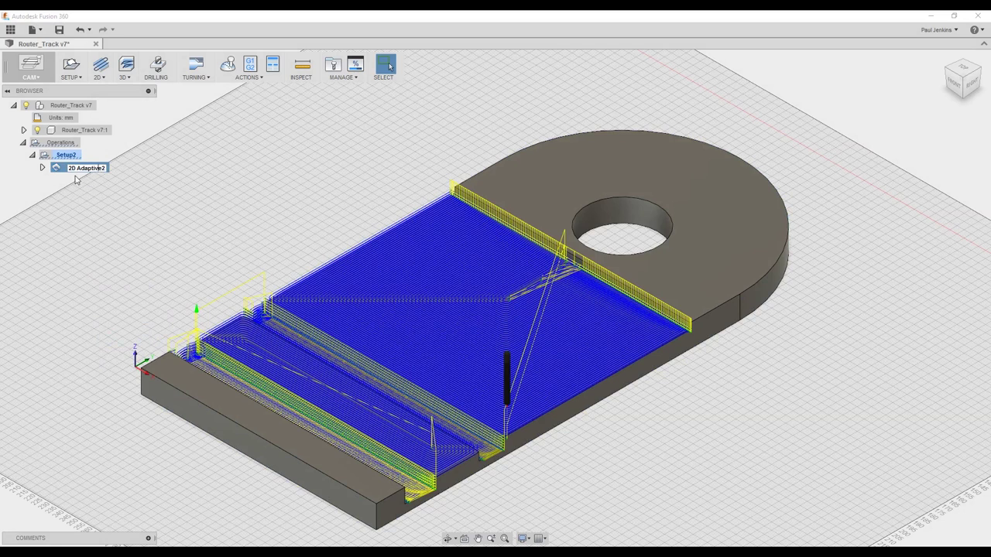
click(60, 173)
Set 2D Adaptive2's Maximum Roughing Stepdown to 2 mm and regenerate its toolpath.
double_click(86, 169)
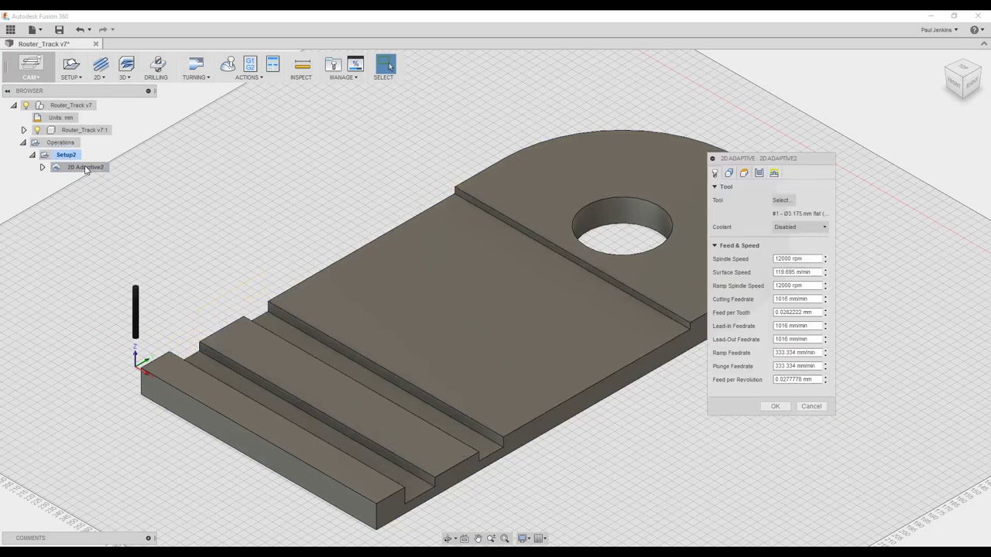
click(758, 173)
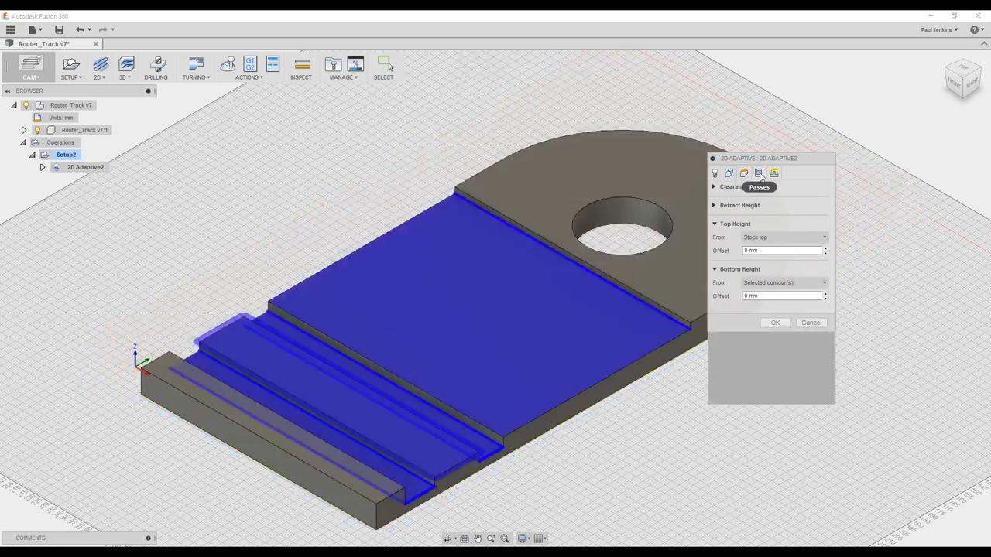
click(773, 172)
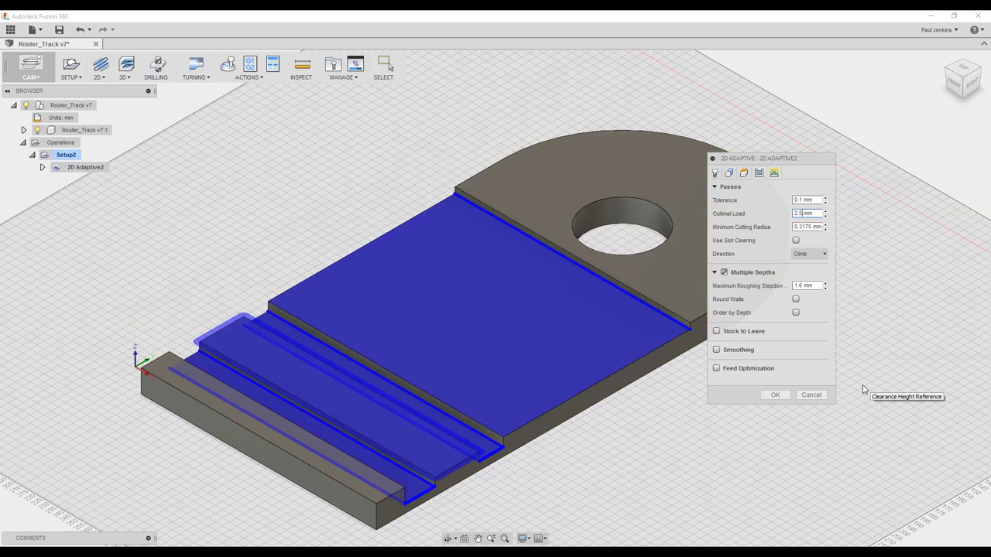
key(Tab)
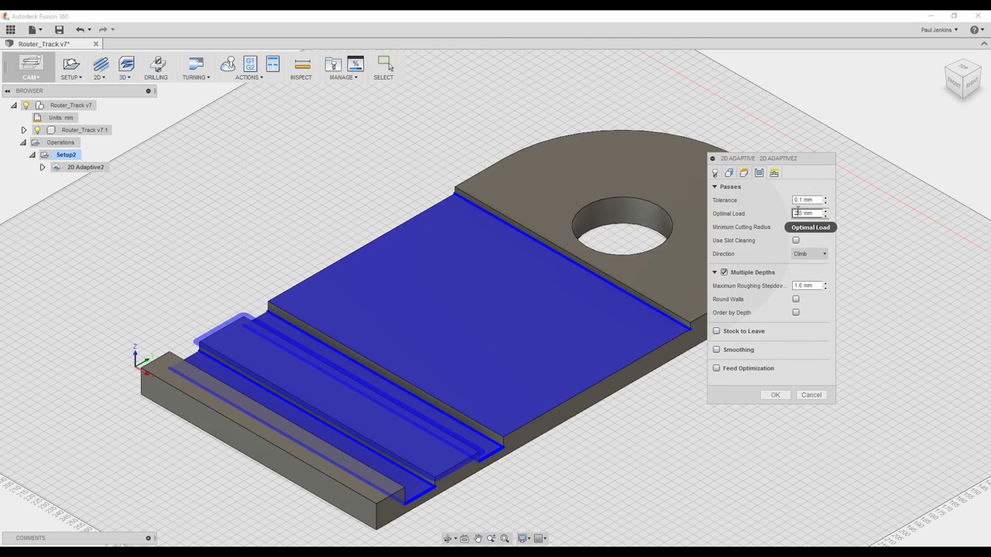
mouse_move(797, 211)
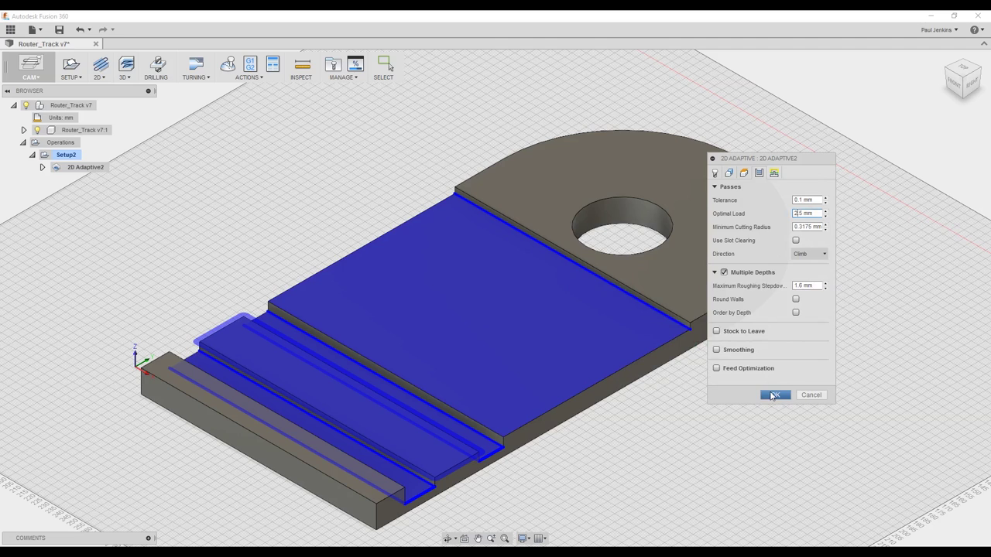
double_click(804, 285)
key(BackSpace)
text(2)
click(775, 395)
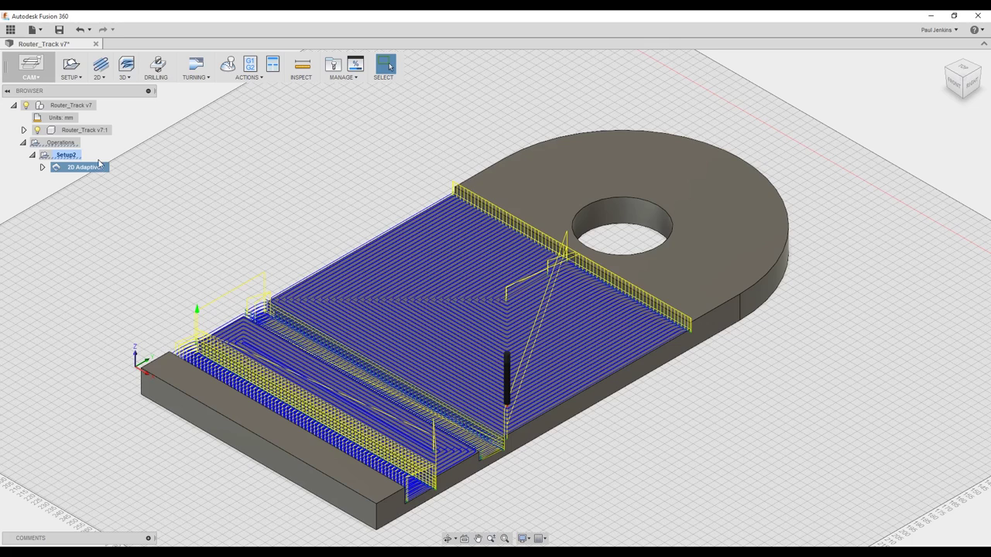
click(228, 65)
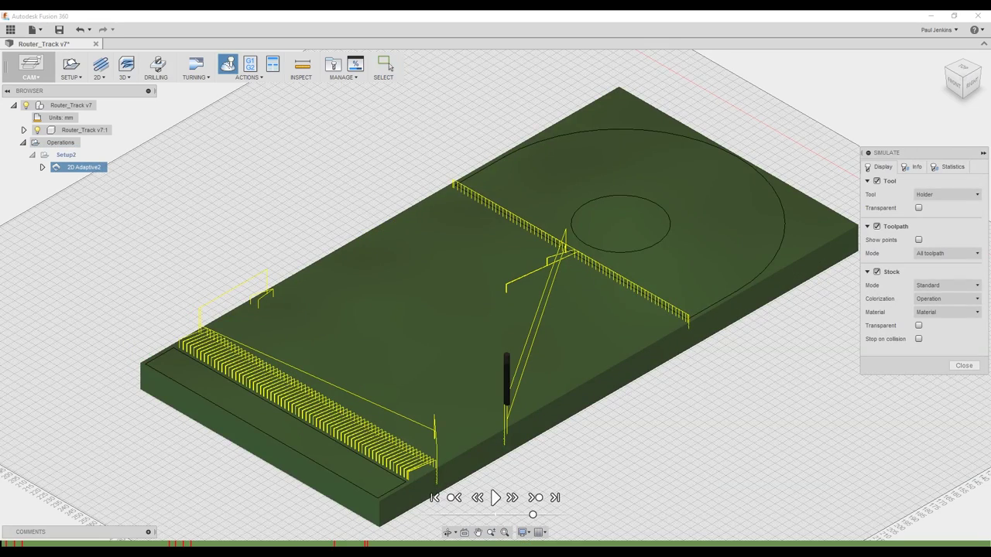
mouse_move(271, 544)
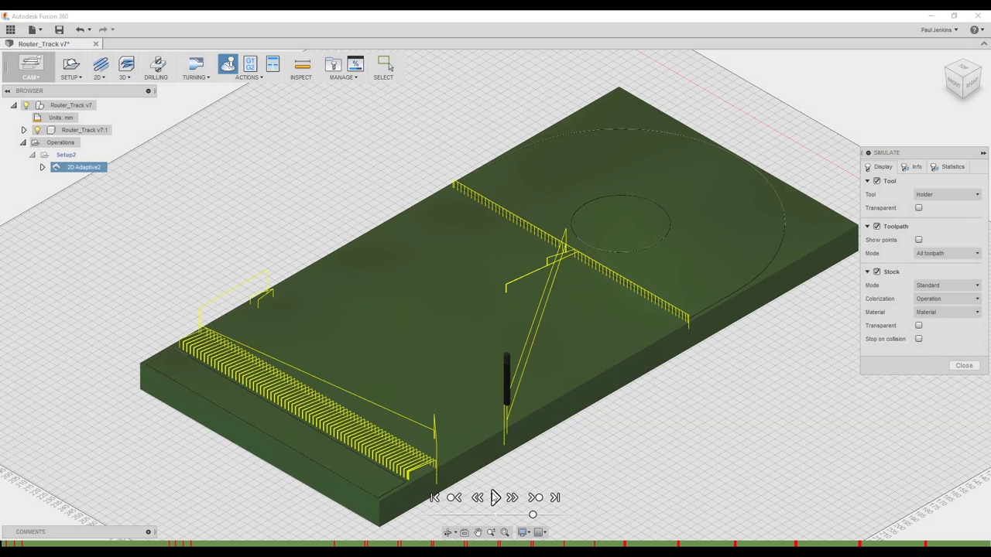
click(495, 498)
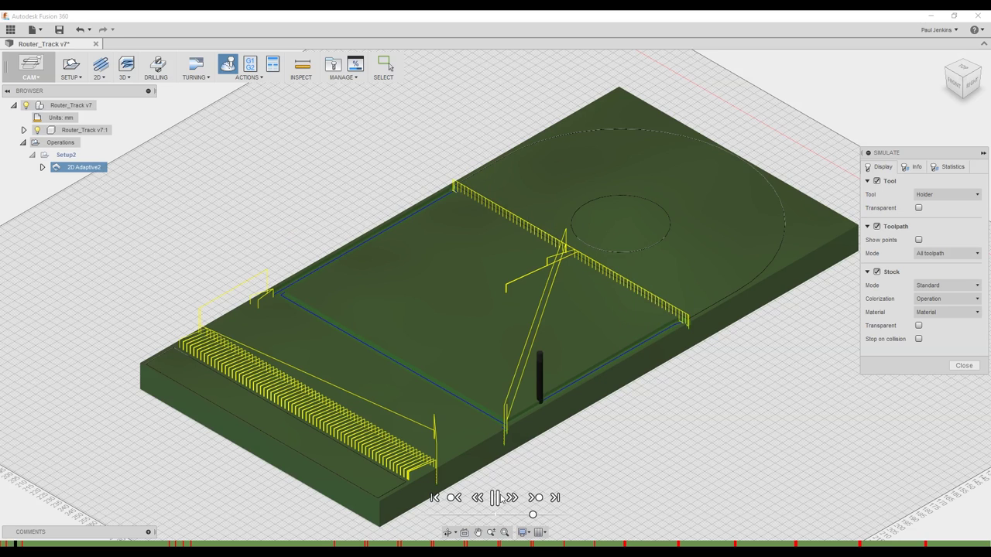
drag(534, 515, 546, 515)
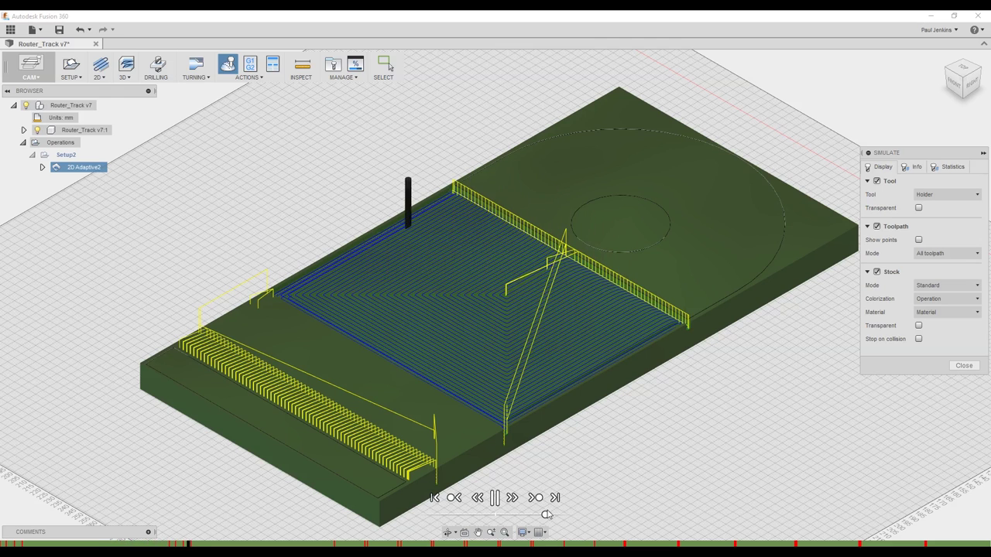
drag(546, 515, 569, 515)
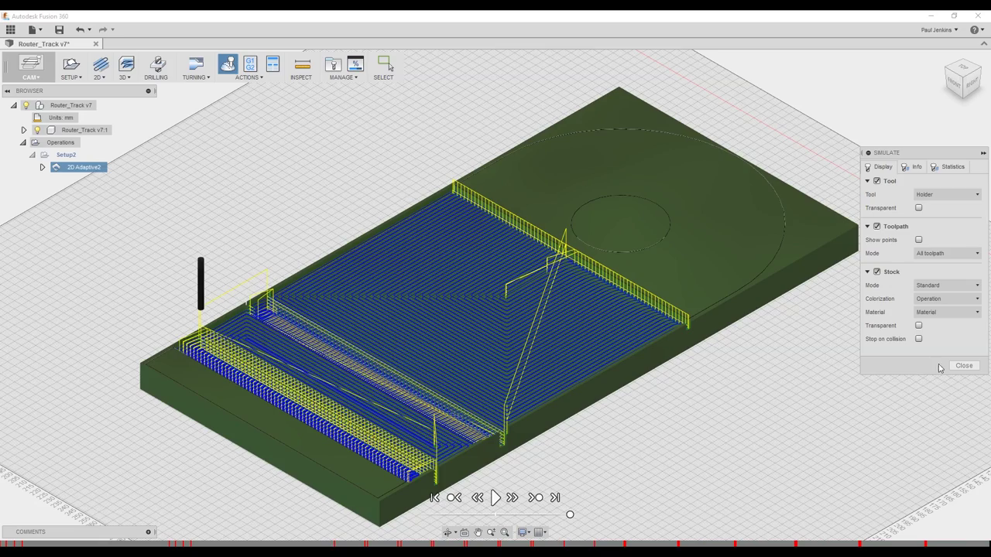
click(964, 366)
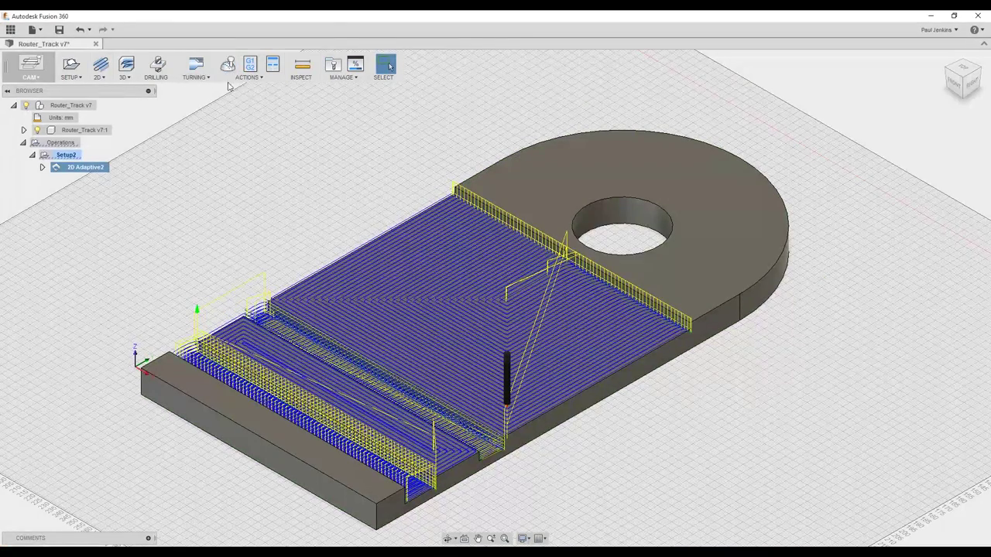
Choose the grbl.cps Generic Grbl post processor and set the output program name.
click(254, 75)
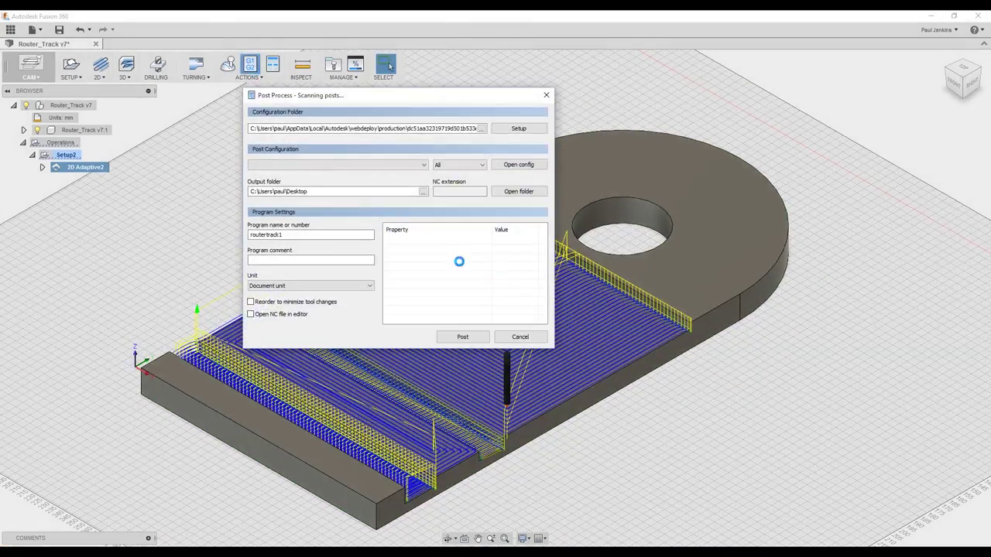
click(334, 164)
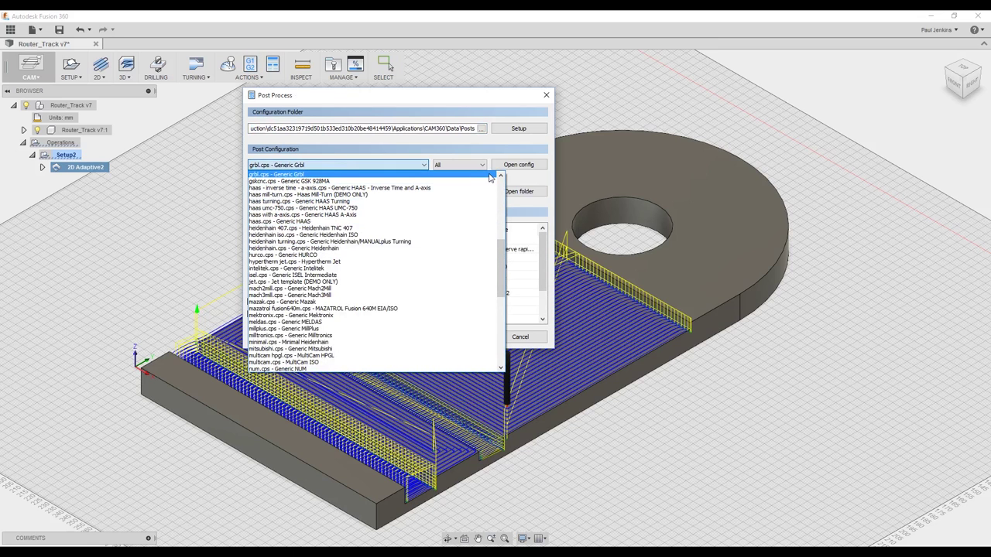
scroll(491, 193, up, 10)
scroll(390, 225, down, 9)
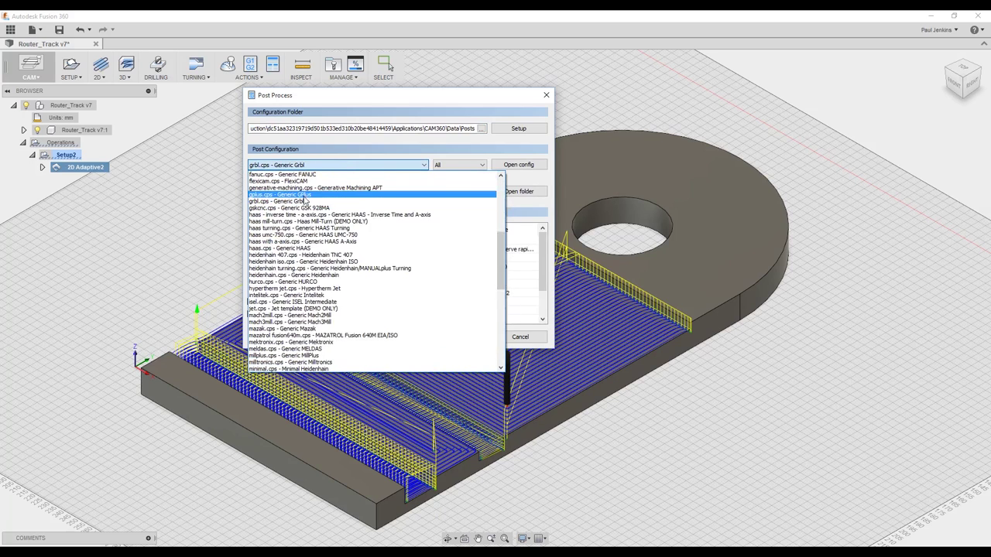
click(306, 203)
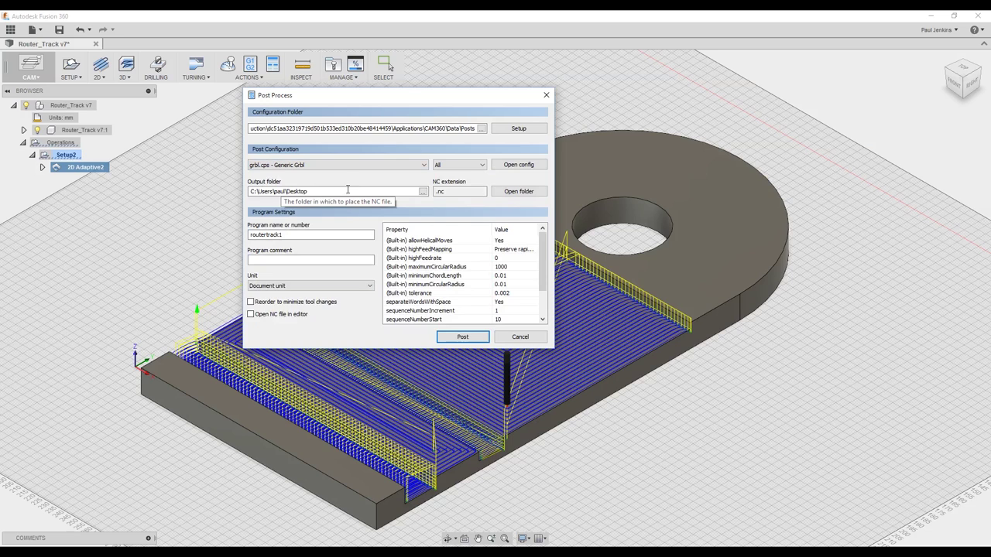
click(341, 234)
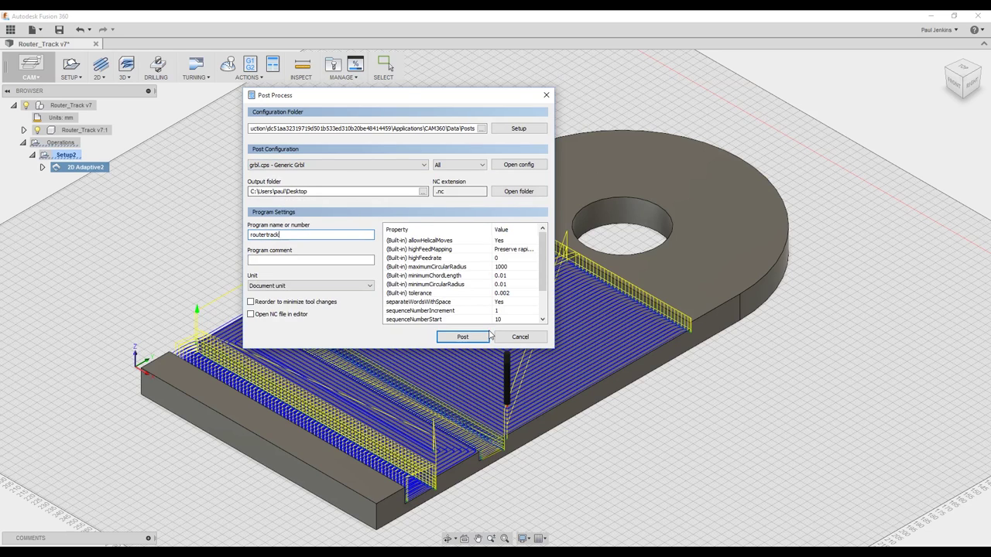
Post the toolpath to routertrack.nc on the Desktop, replacing the existing file.
click(462, 336)
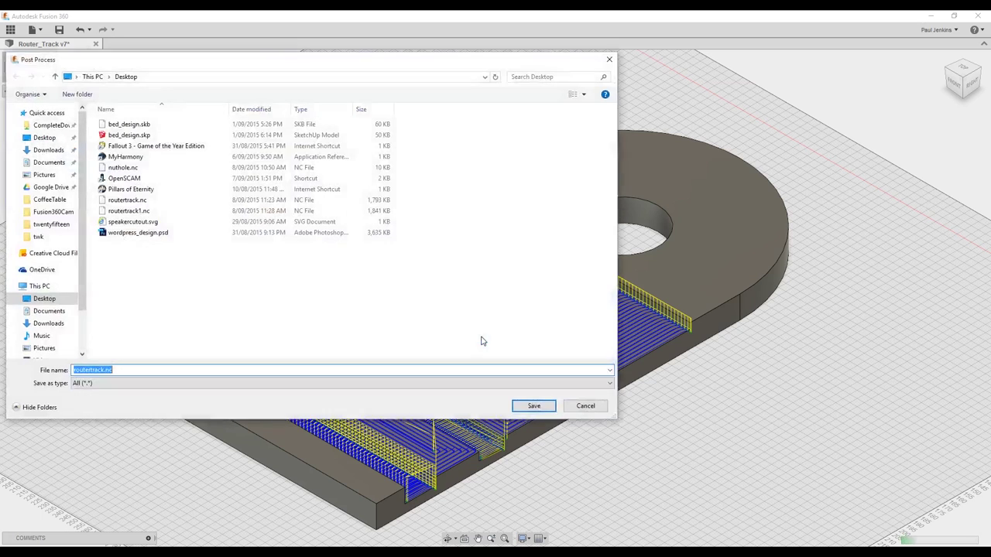
click(545, 407)
click(558, 284)
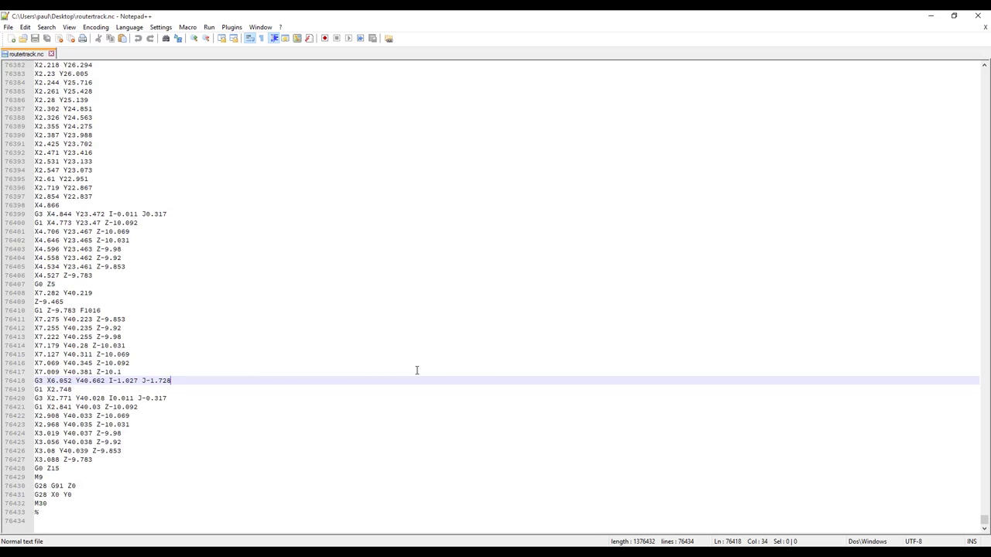
Scroll through the posted routertrack.nc G-code in Notepad++.
drag(983, 517, 985, 494)
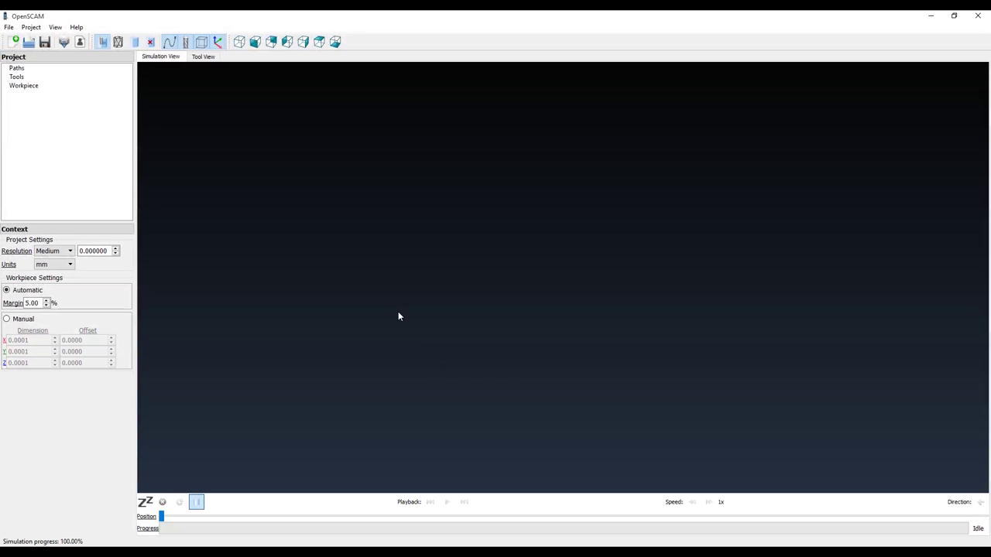
Open routertrack.nc from the Desktop in OpenSCAM to simulate it.
click(8, 27)
click(23, 49)
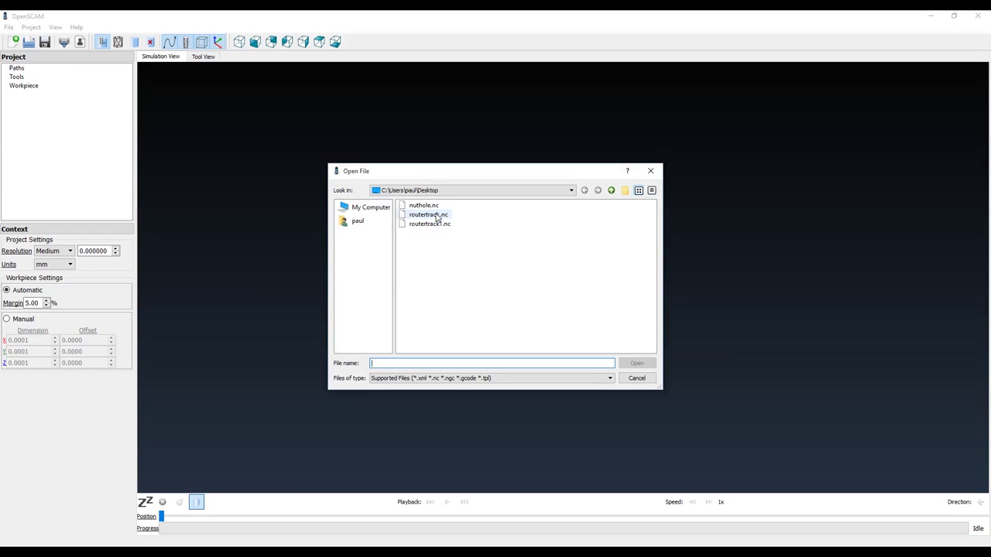
double_click(437, 215)
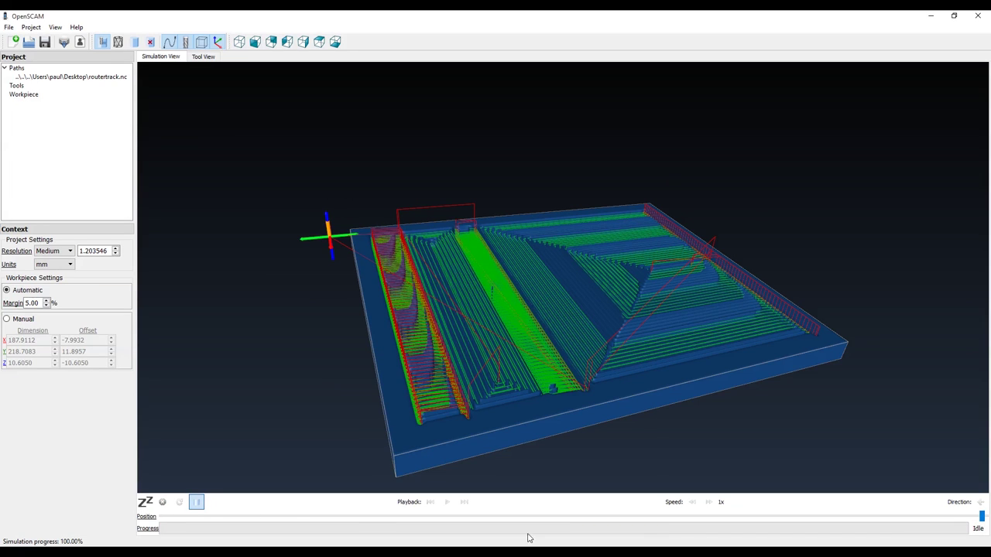
Rewind the simulation to the start, play it, and raise playback to 8x.
drag(981, 517, 139, 489)
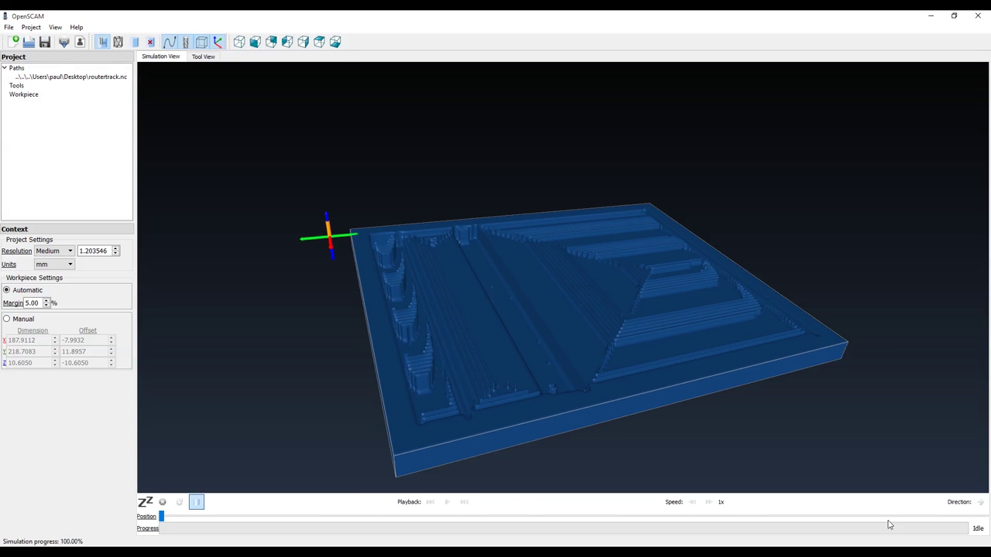
click(447, 502)
drag(573, 456, 578, 333)
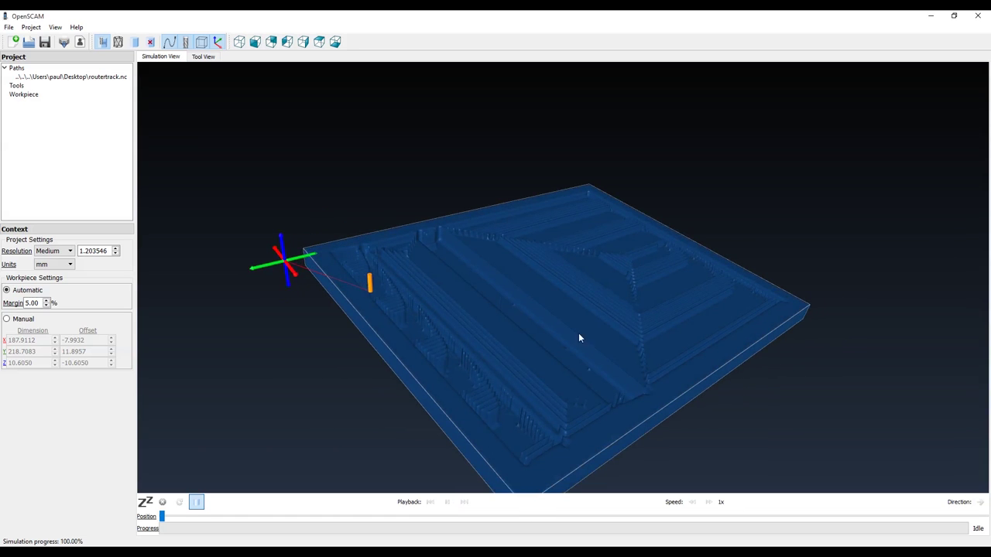
click(709, 502)
click(710, 502)
click(710, 502)
drag(636, 336, 613, 366)
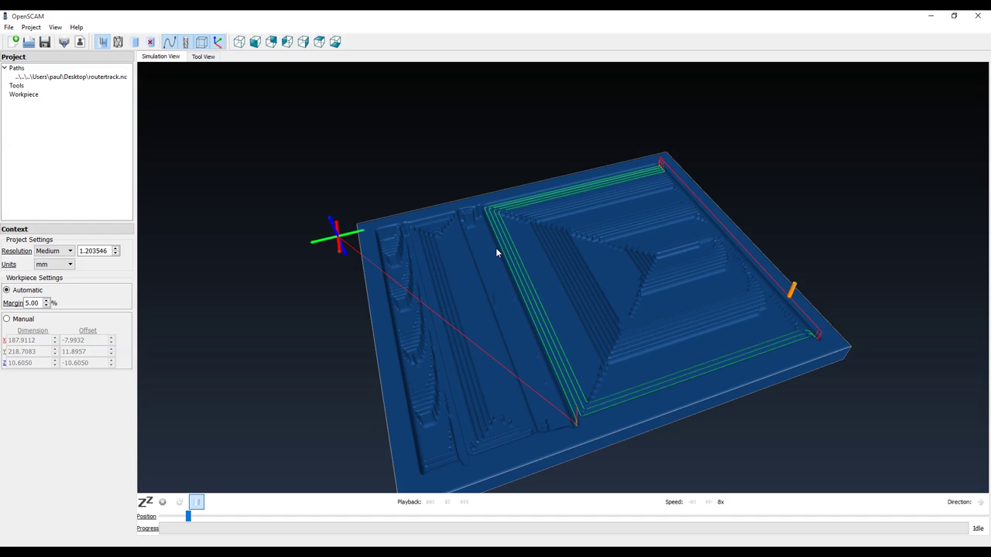
Increase playback speed through 32x and 64x up to 1024x.
click(709, 502)
click(709, 502)
click(709, 503)
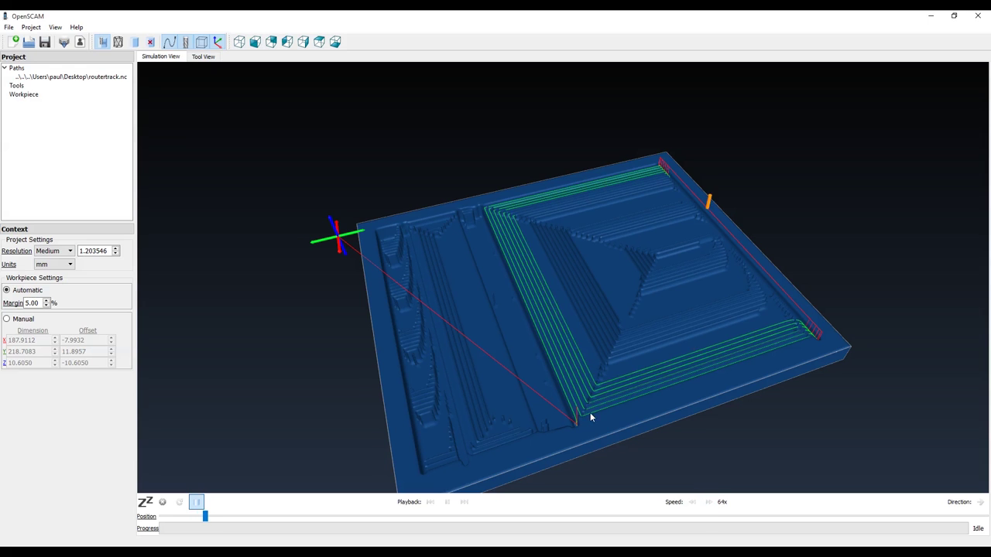
drag(592, 411, 599, 391)
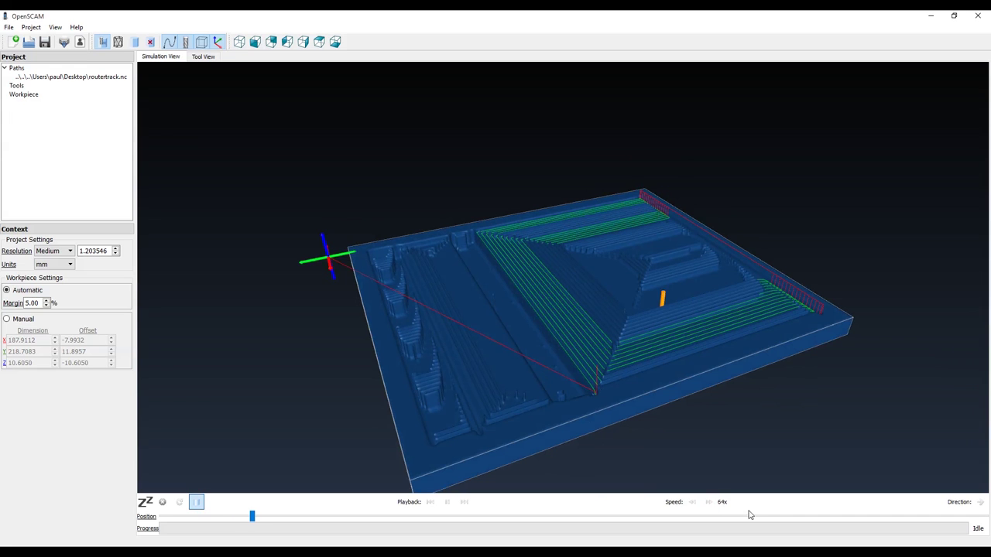
click(709, 502)
click(709, 503)
click(709, 503)
click(709, 502)
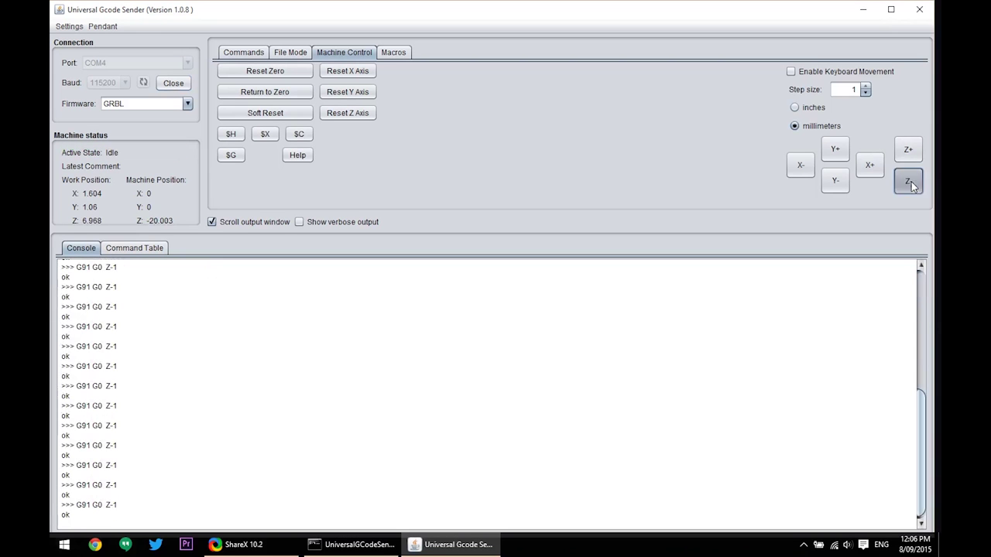
Jog the bit 3 mm in negative X, 1 mm in negative Y, and down to touch the stock.
click(909, 182)
click(908, 183)
click(909, 182)
click(905, 151)
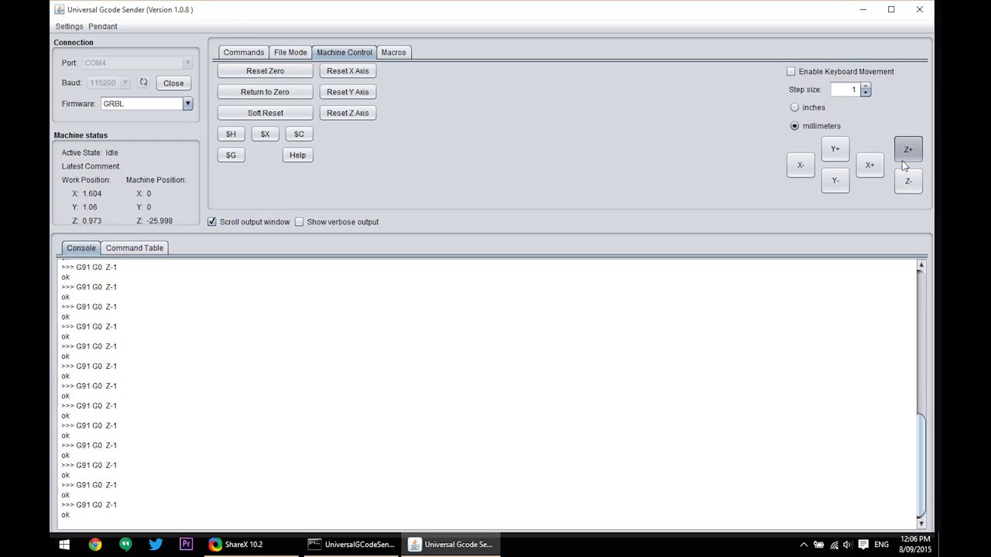
click(801, 165)
click(801, 165)
click(801, 165)
click(802, 165)
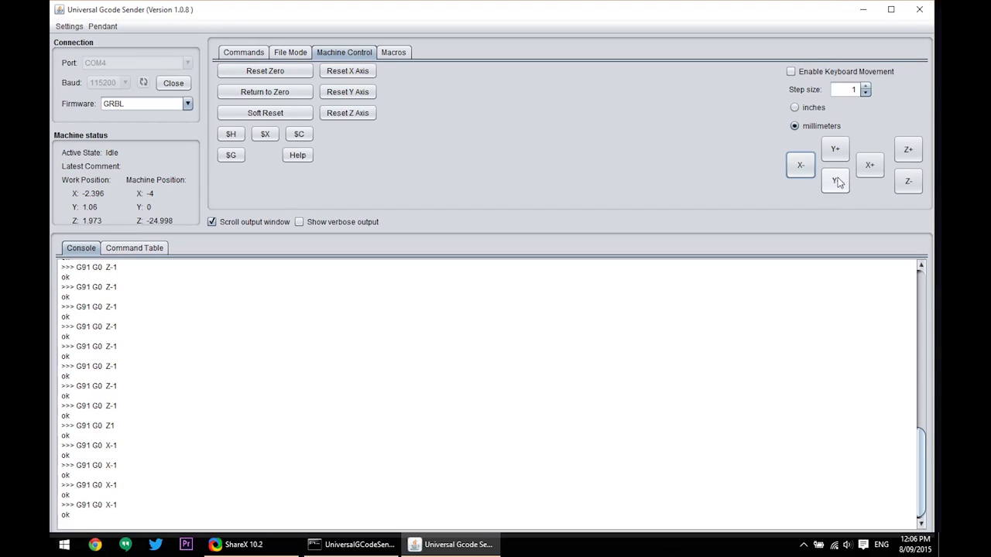
click(834, 181)
click(834, 181)
click(834, 181)
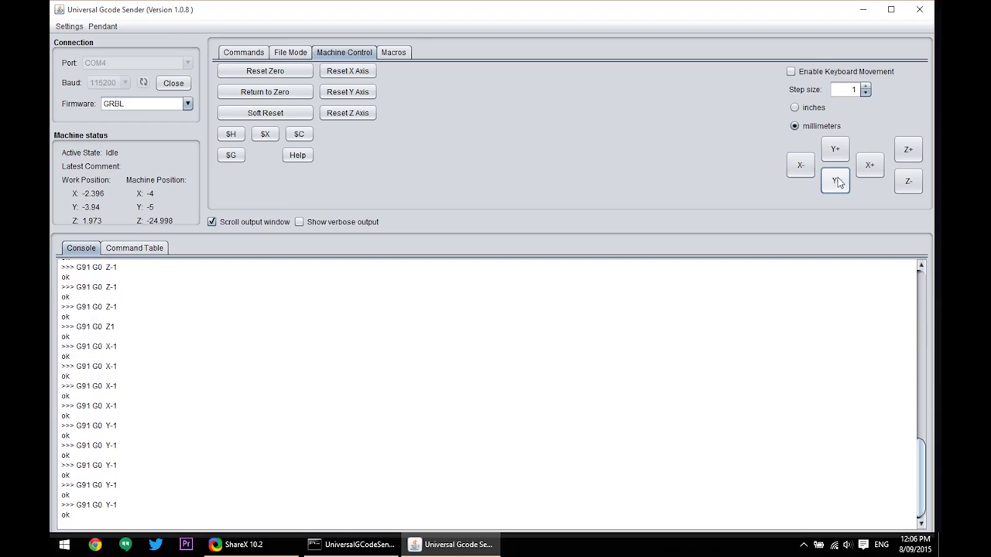
click(907, 180)
click(907, 179)
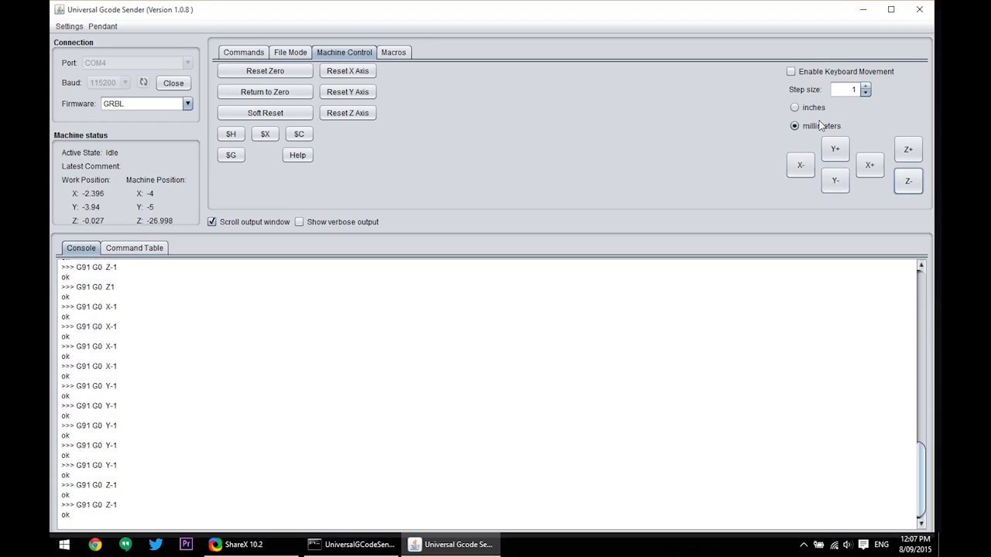
Zero the X, Y and Z work position, then lift the bit to Z 6.003.
click(265, 70)
click(347, 113)
click(348, 91)
click(347, 70)
click(907, 148)
double_click(907, 149)
double_click(907, 148)
click(907, 148)
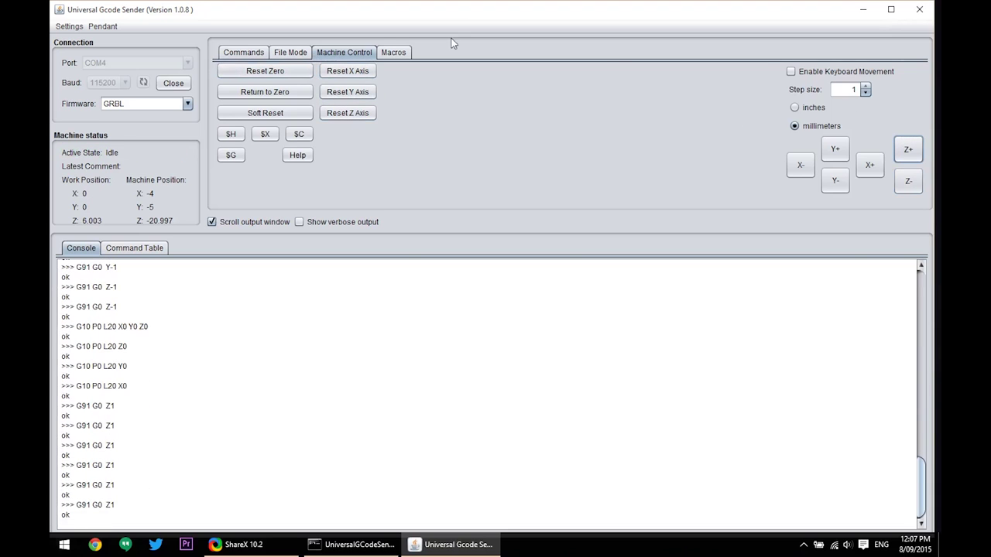
Load routertrack.nc (101397 rows) in File Mode.
click(290, 51)
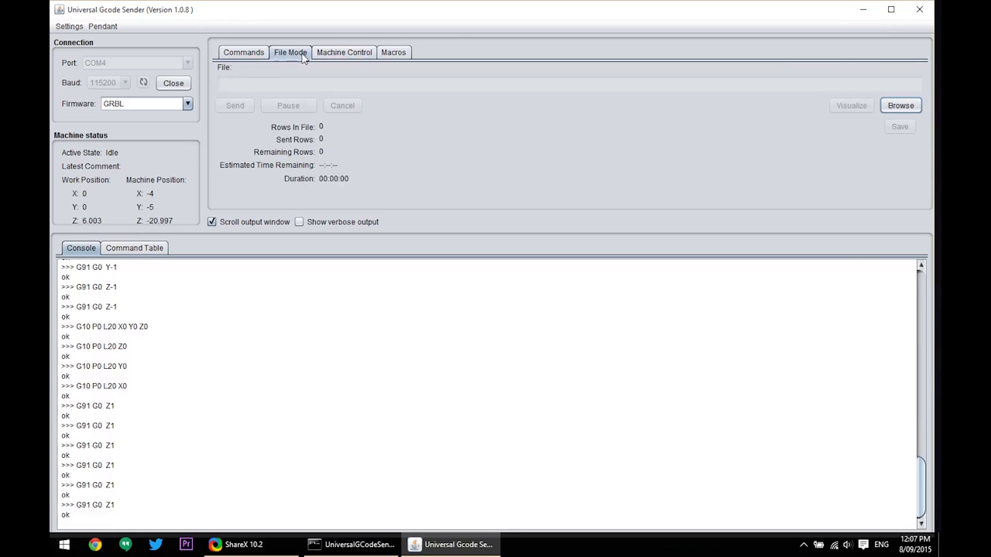
click(912, 102)
double_click(379, 223)
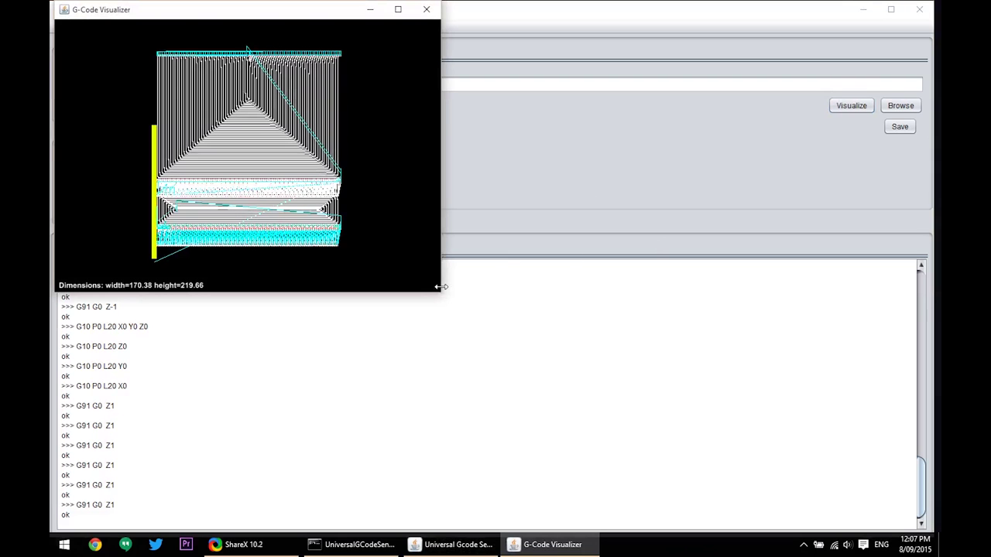
Inspect the toolpath in the visualizer, close it, and start sending to the machine.
drag(444, 296, 489, 381)
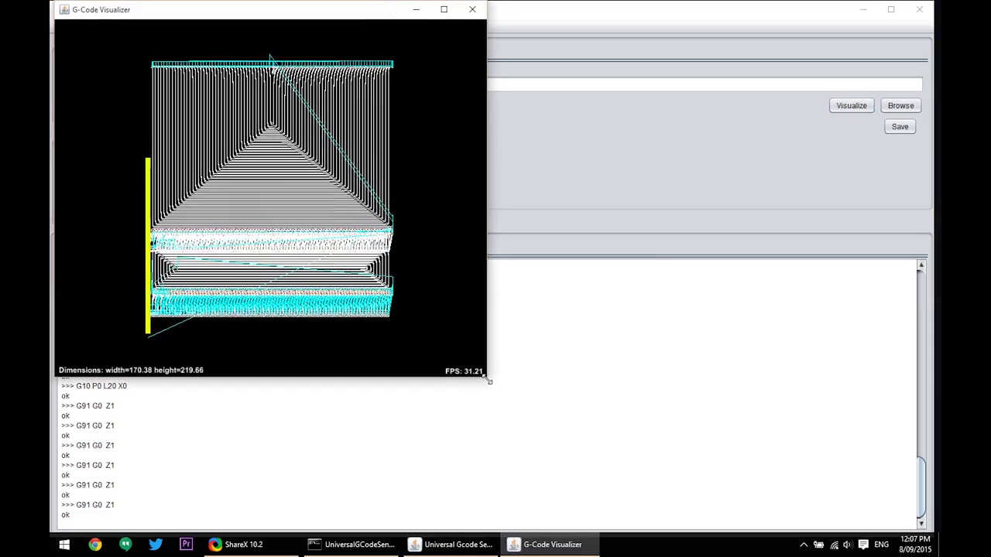
drag(350, 299, 286, 340)
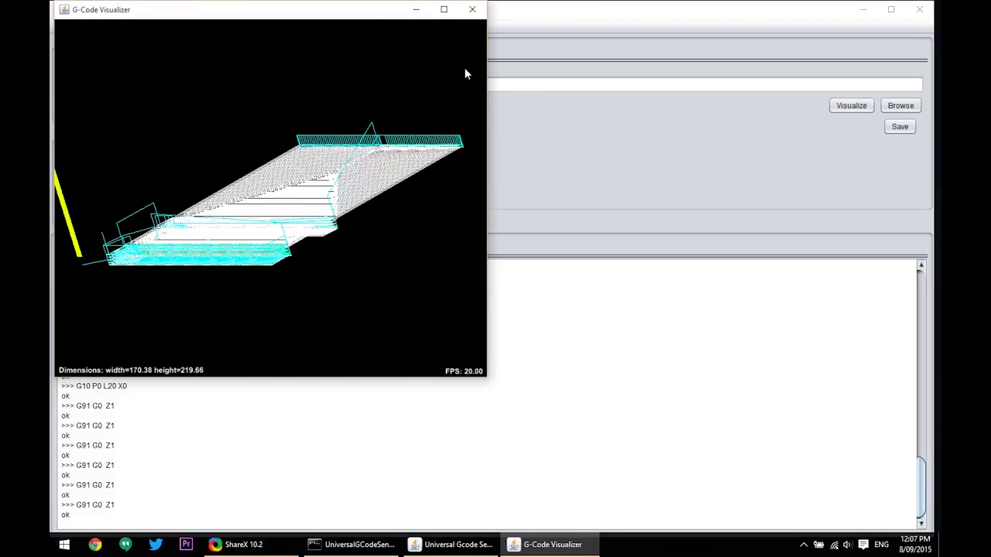
click(472, 10)
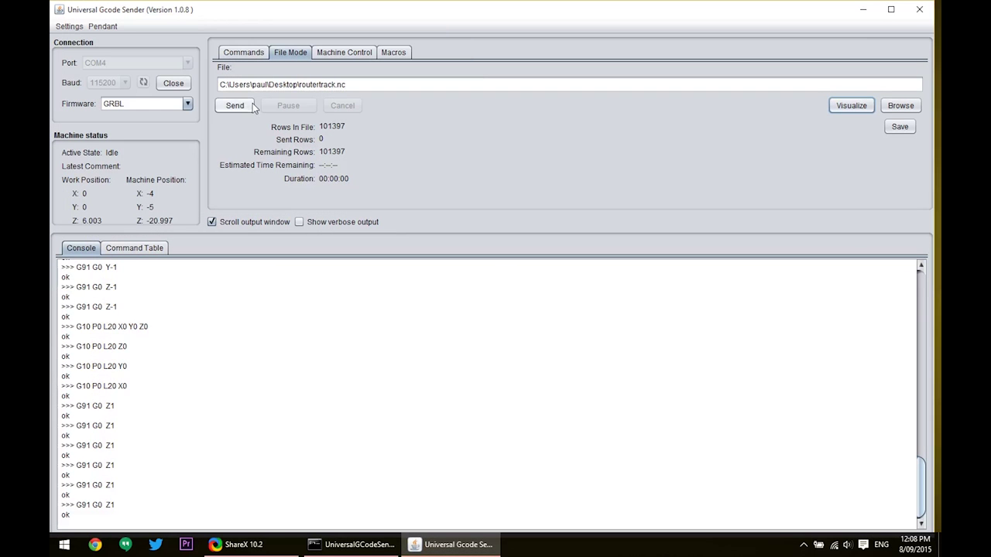
click(252, 106)
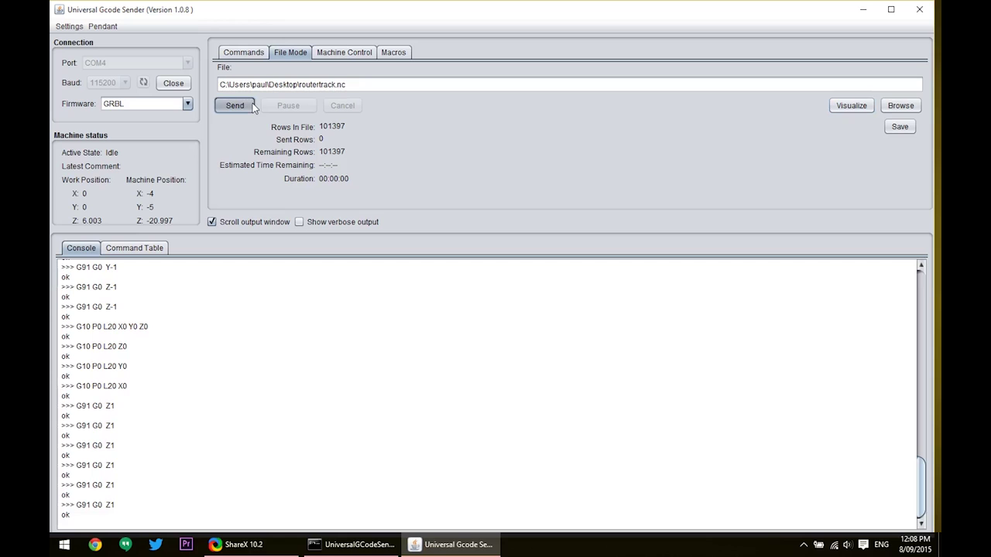